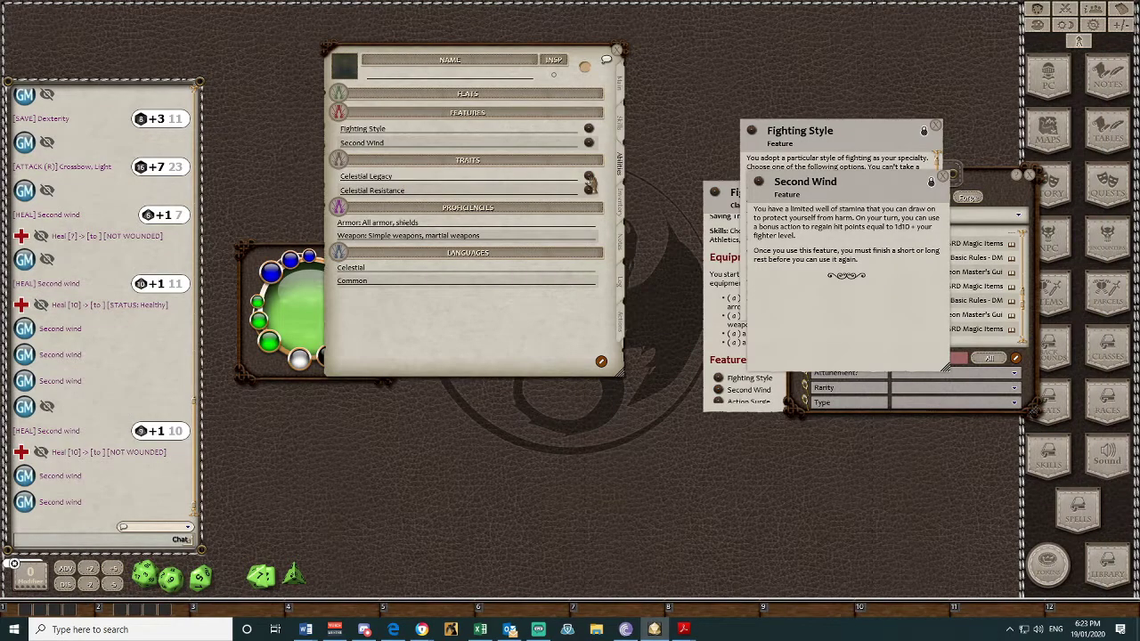
# - Check the Celestial Legacy trait, then drag the Light cantrip from the spells list onto actions
pyautogui.click(588, 182)
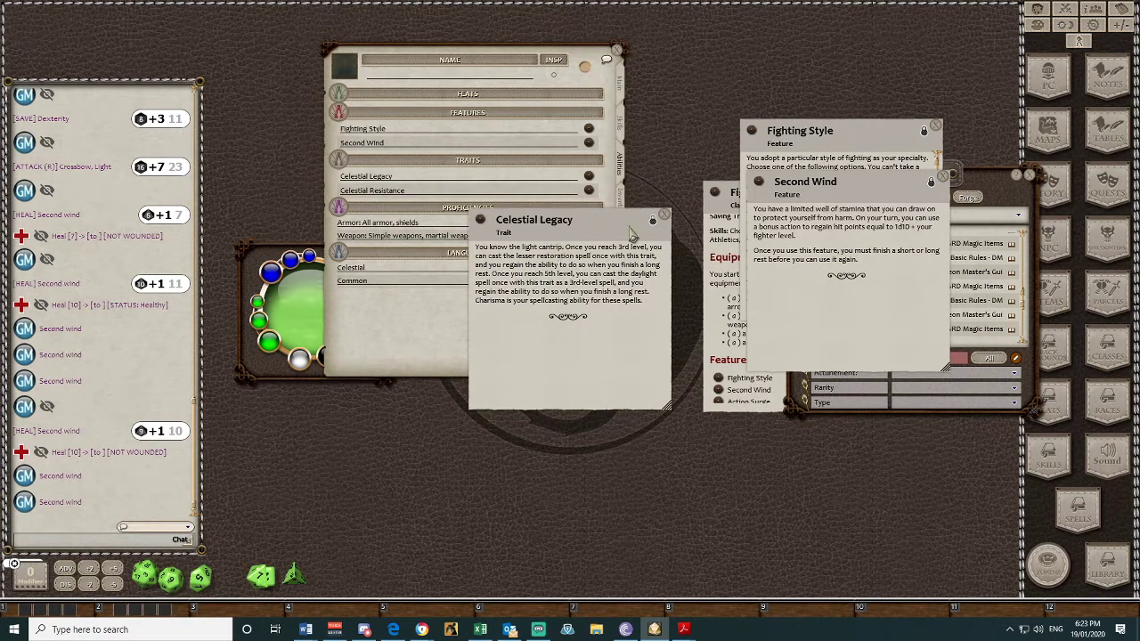
pyautogui.click(664, 218)
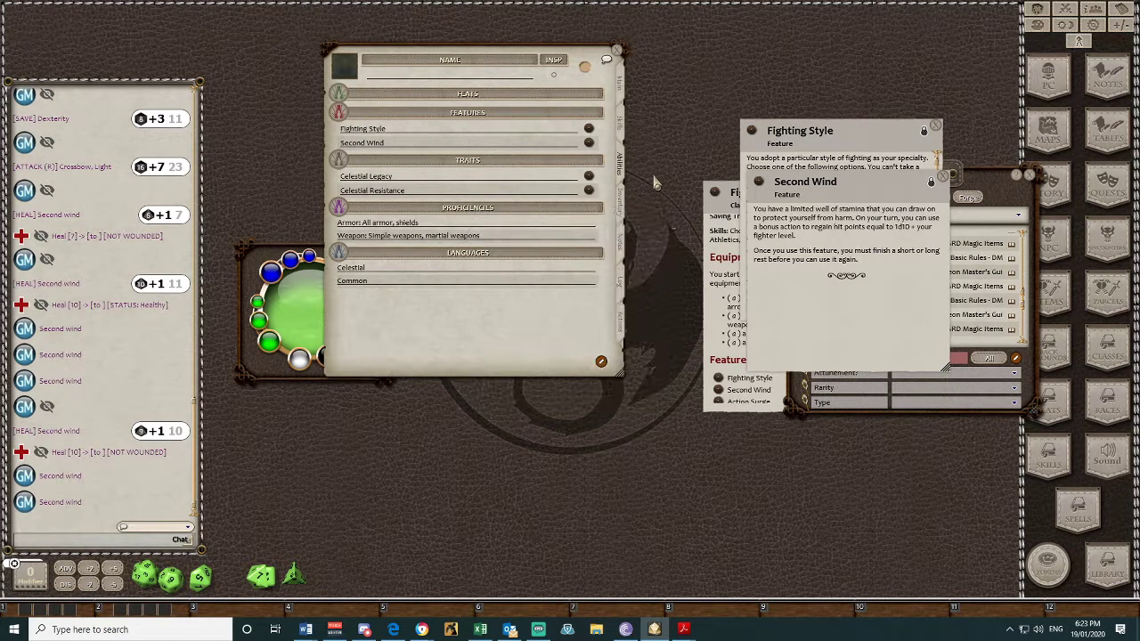
pyautogui.click(621, 319)
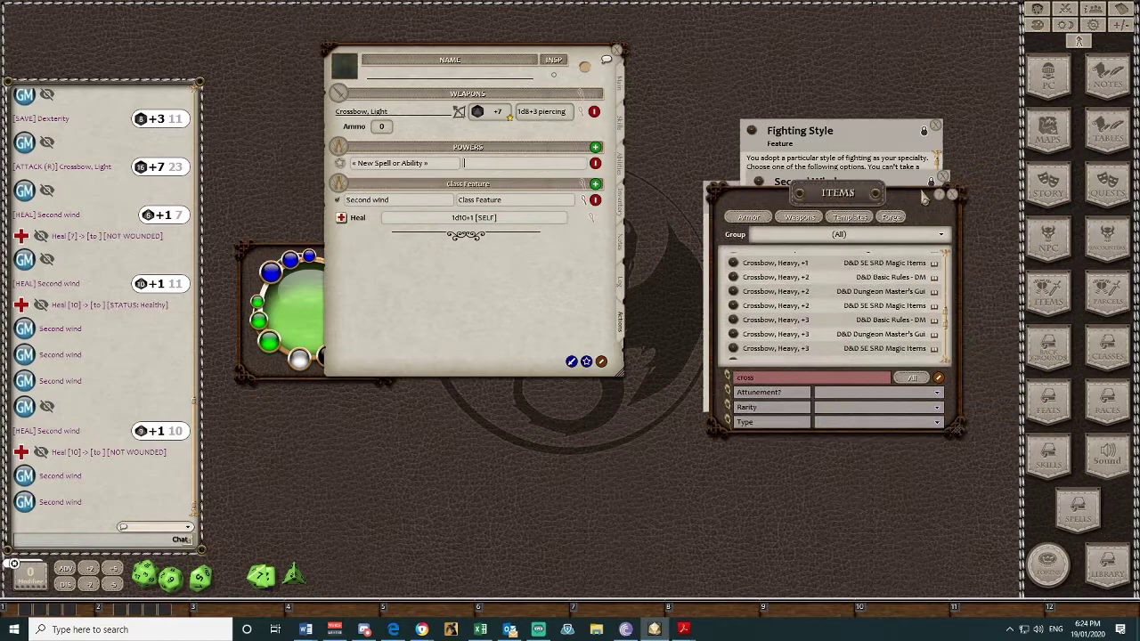
pyautogui.click(1080, 520)
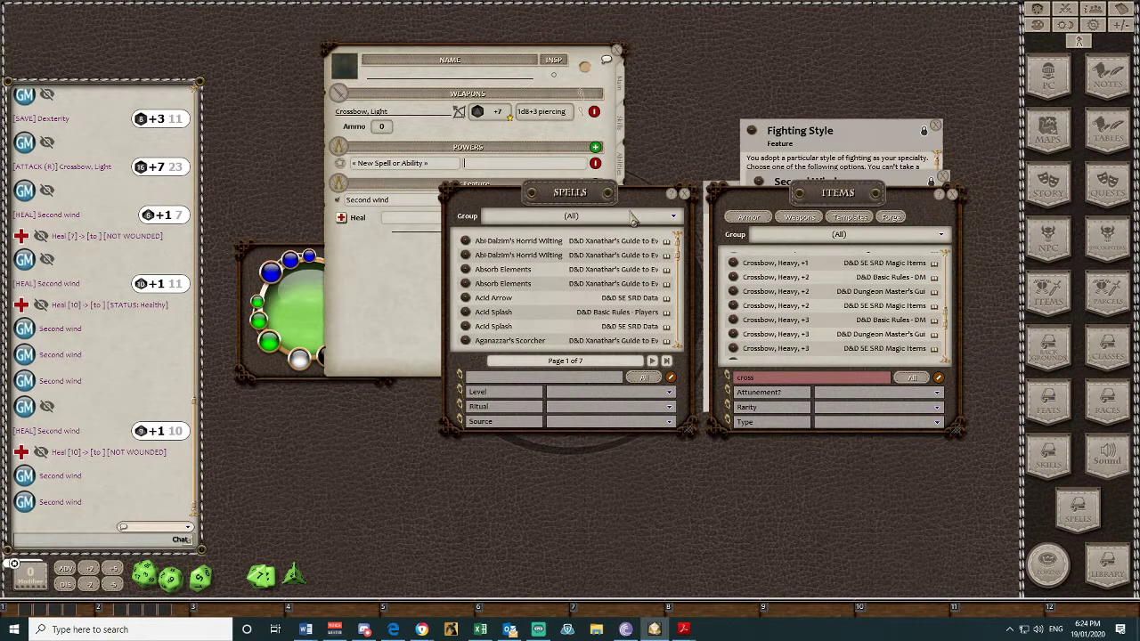
pyautogui.moveTo(630, 199); pyautogui.dragTo(854, 109)
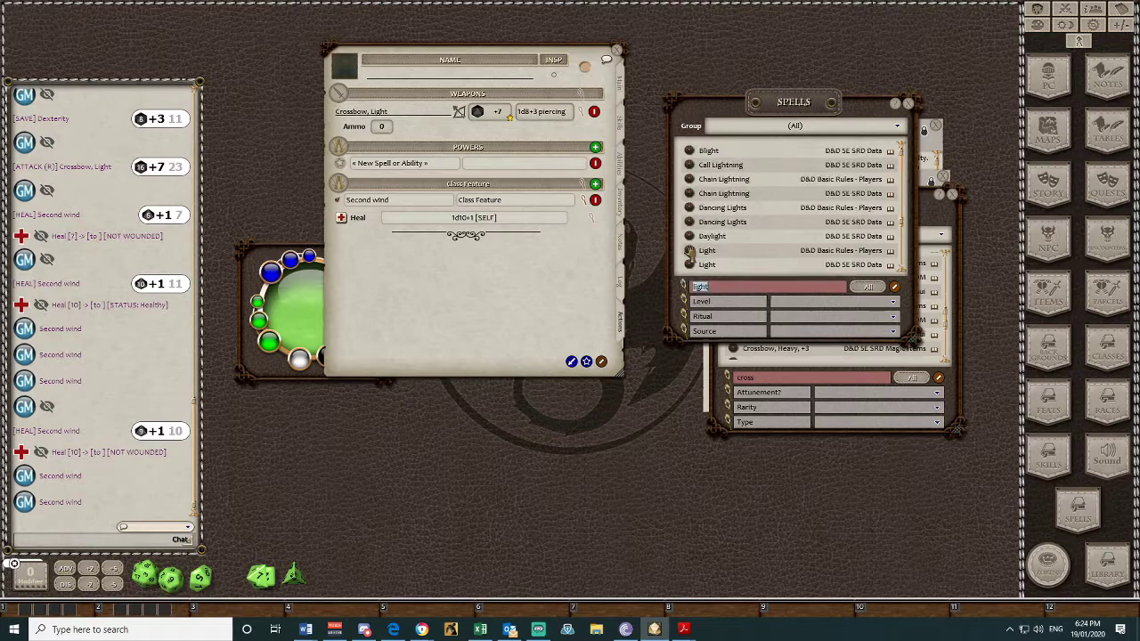
pyautogui.click(707, 250)
pyautogui.scroll(-2, 603, 374)
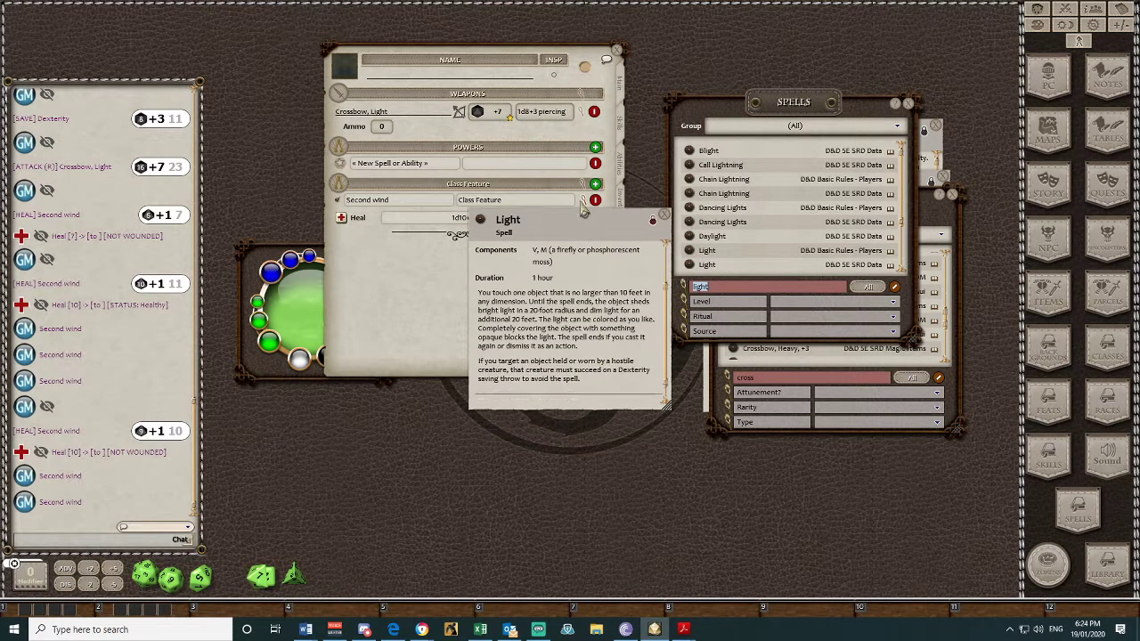
pyautogui.moveTo(582, 233); pyautogui.dragTo(790, 187)
pyautogui.moveTo(602, 191); pyautogui.dragTo(407, 243)
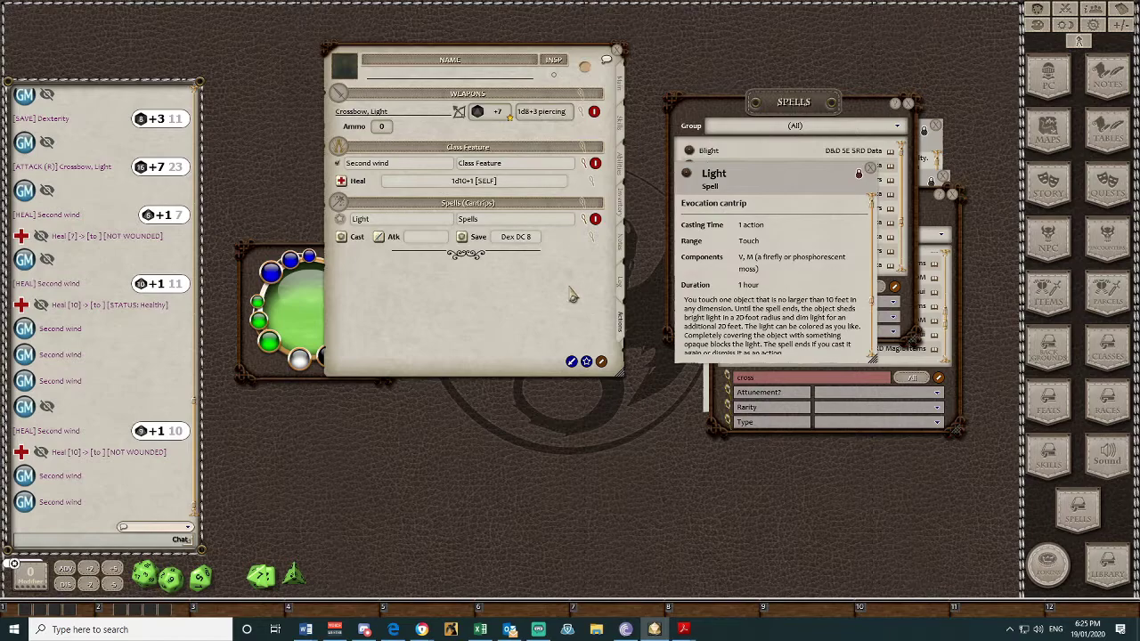
# - Switch the actions to combat mode and roll Light's saving throw against DEX DC 10
pyautogui.click(601, 362)
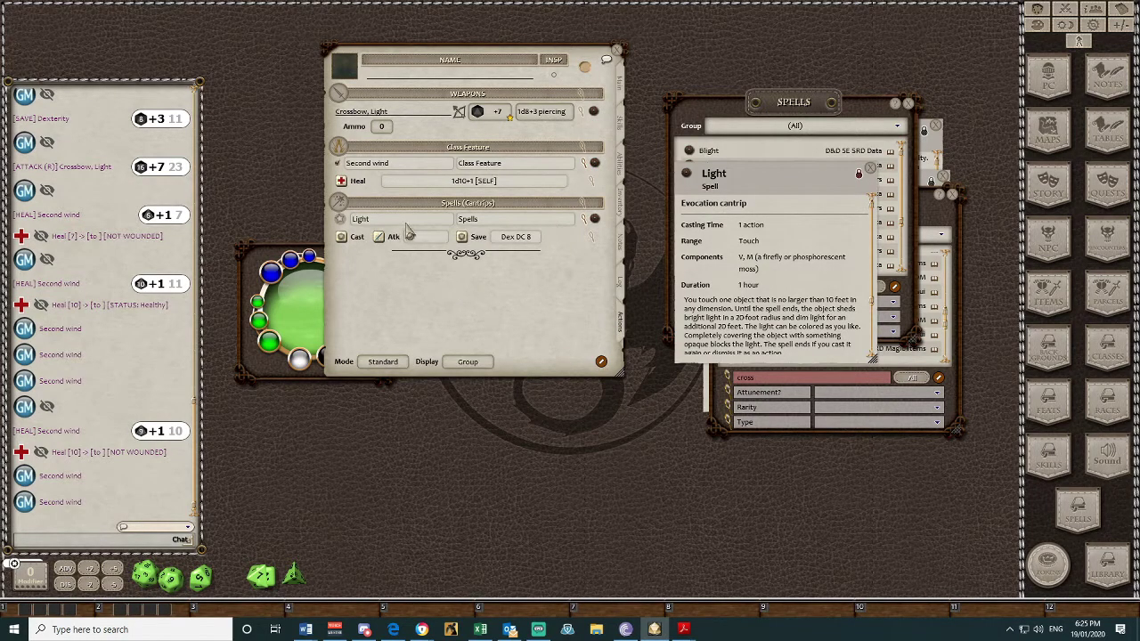
pyautogui.click(383, 361)
pyautogui.click(385, 363)
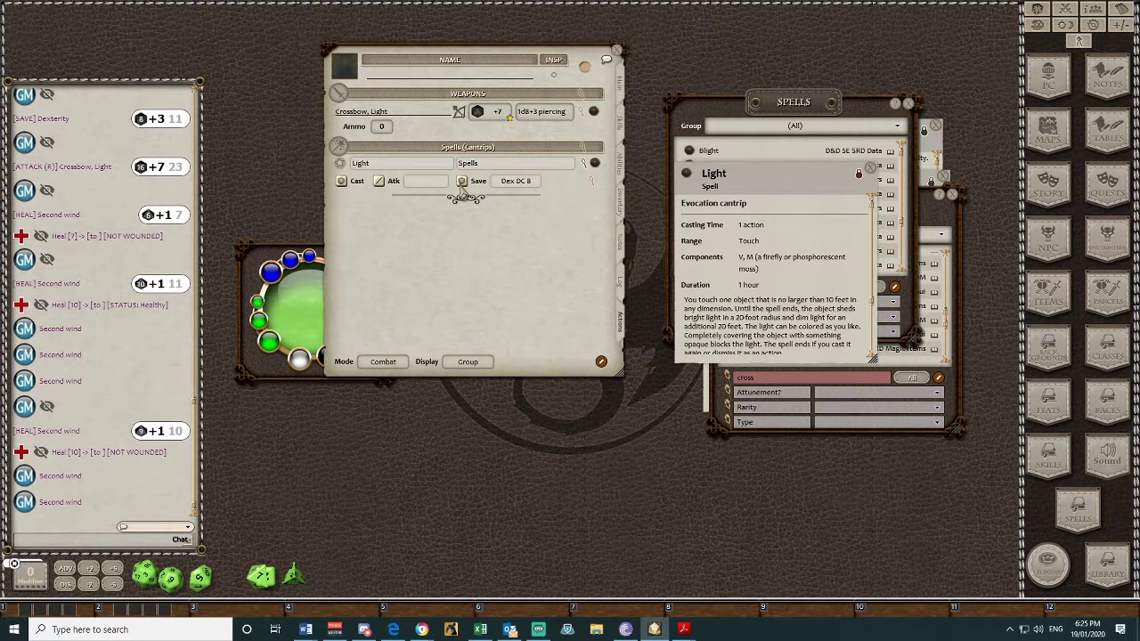
pyautogui.click(462, 181)
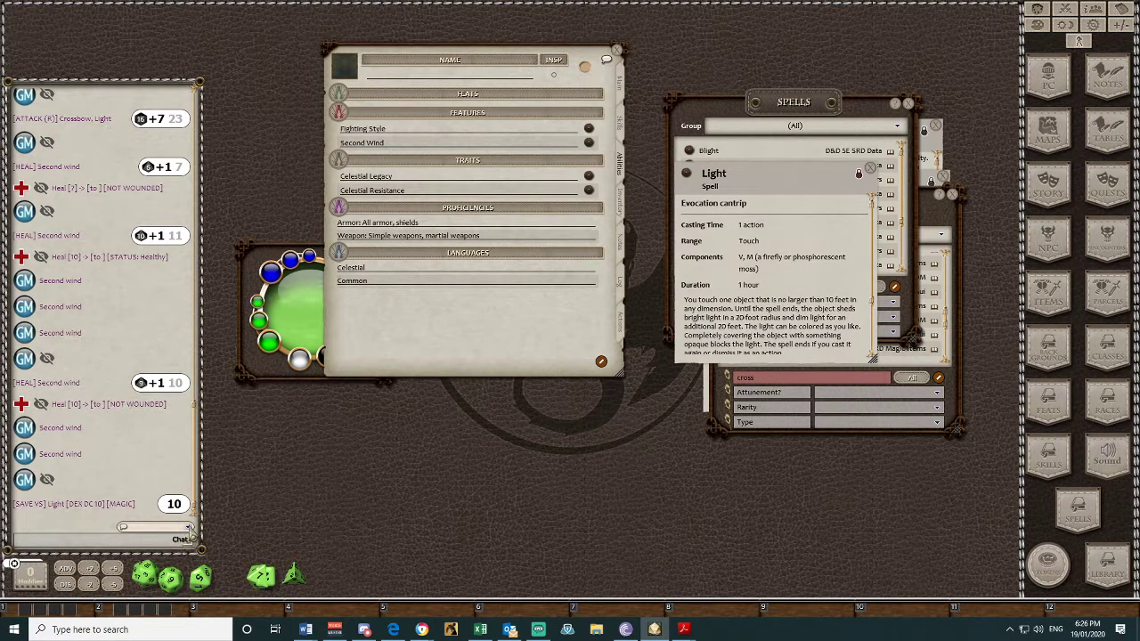
# - Send 'Hello how are you?' in chat using the Celestial language
pyautogui.click(188, 528)
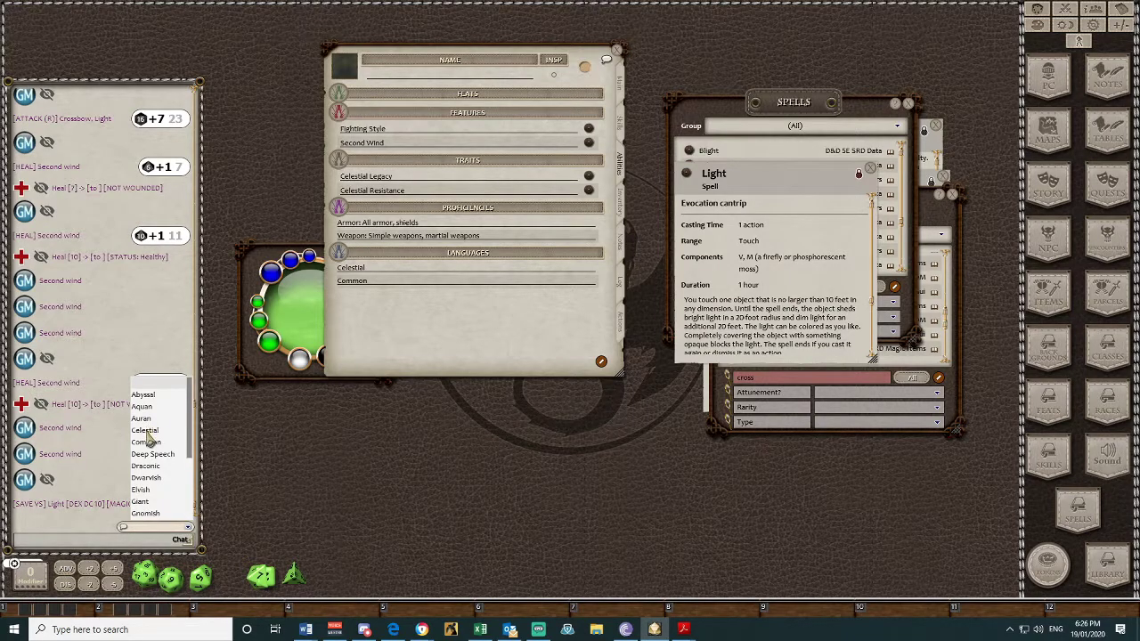
pyautogui.click(147, 432)
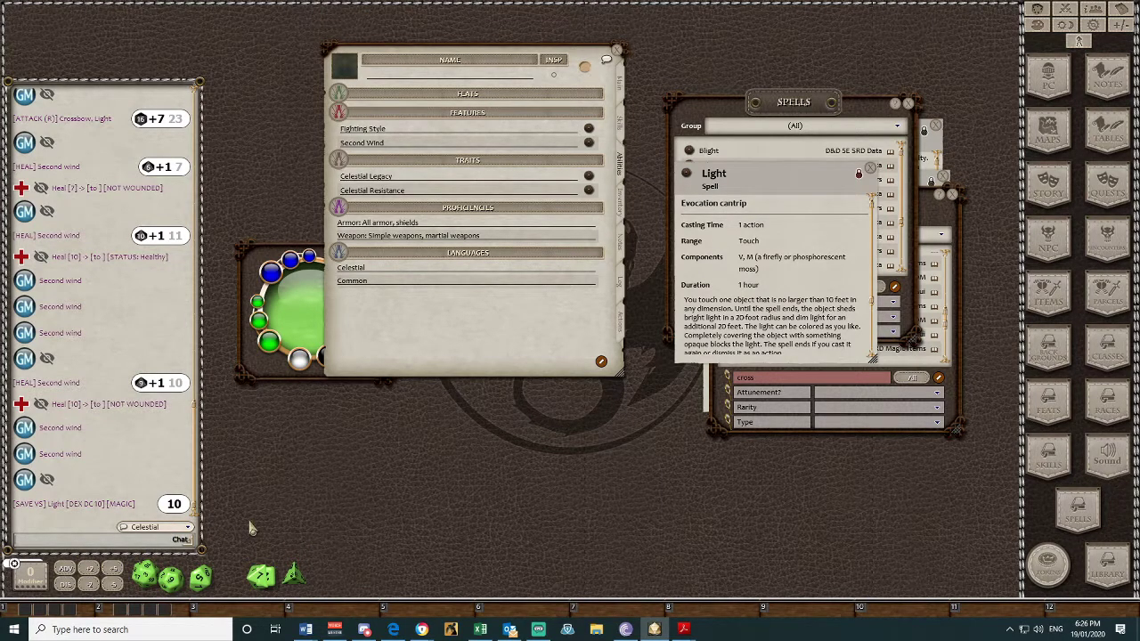
pyautogui.write('Ho')
pyautogui.press('Return')
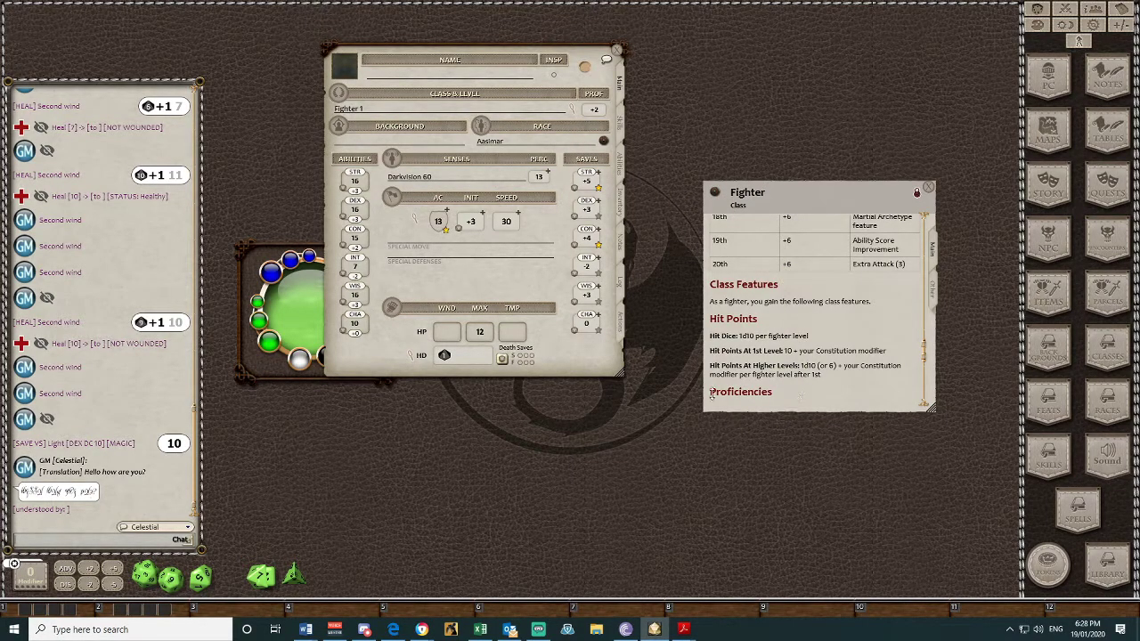
# - Scroll through the Fighter class description beside the sheet's main page
pyautogui.scroll(-1, 799, 376)
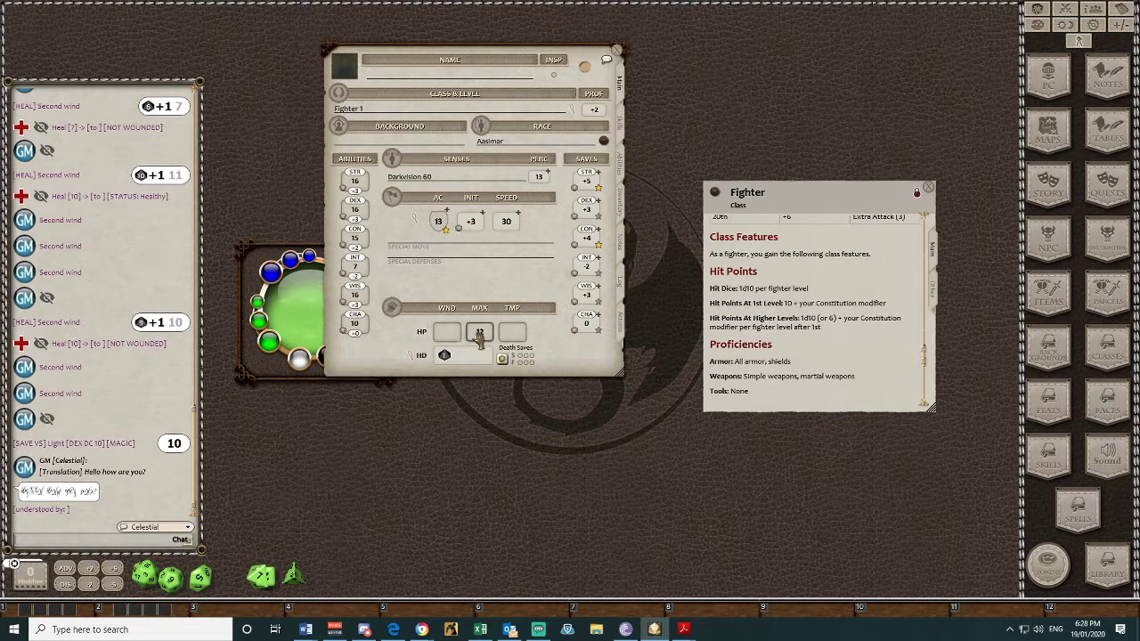
pyautogui.scroll(-3, 796, 361)
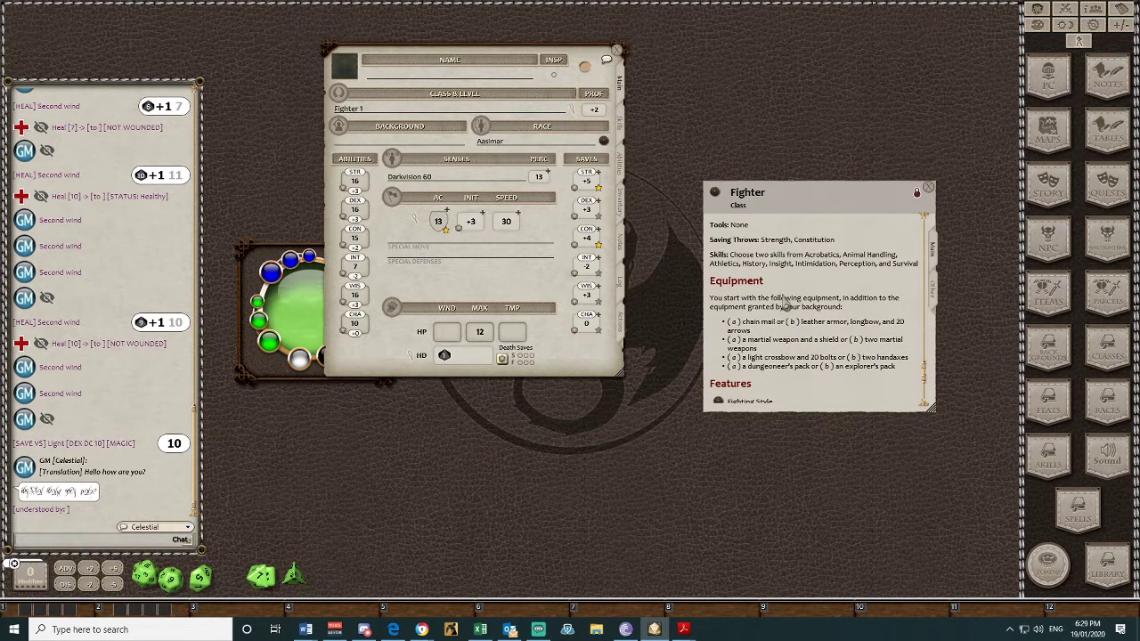
# - Add Chain Mail from the items list to the inventory and confirm armour class 16 (10 + 6)
pyautogui.moveTo(831, 198); pyautogui.dragTo(810, 108)
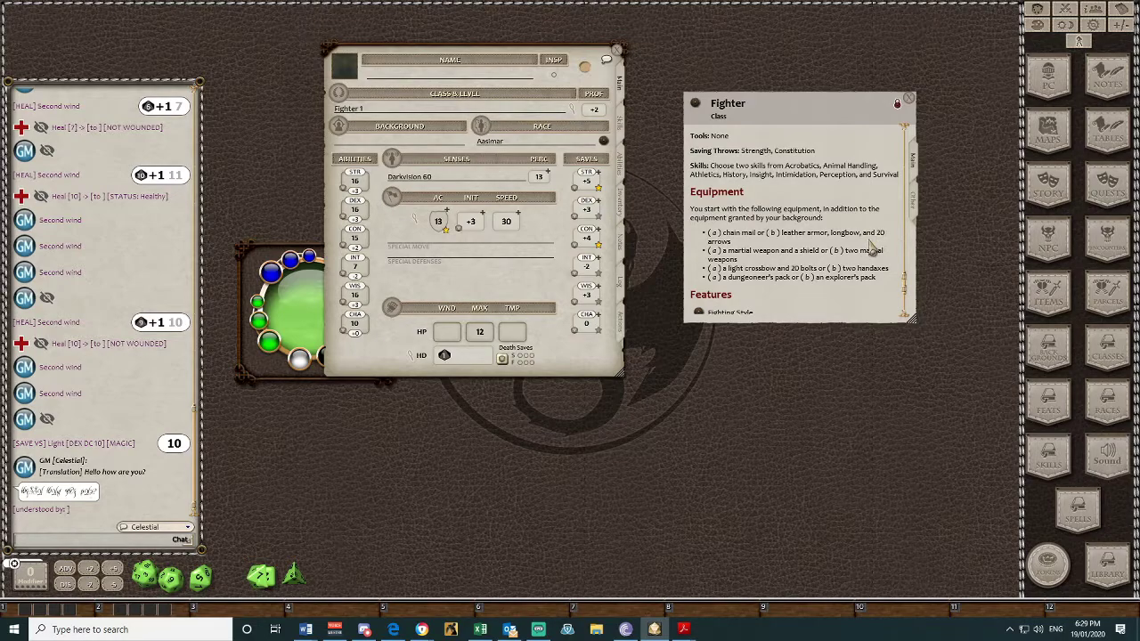
pyautogui.click(1049, 289)
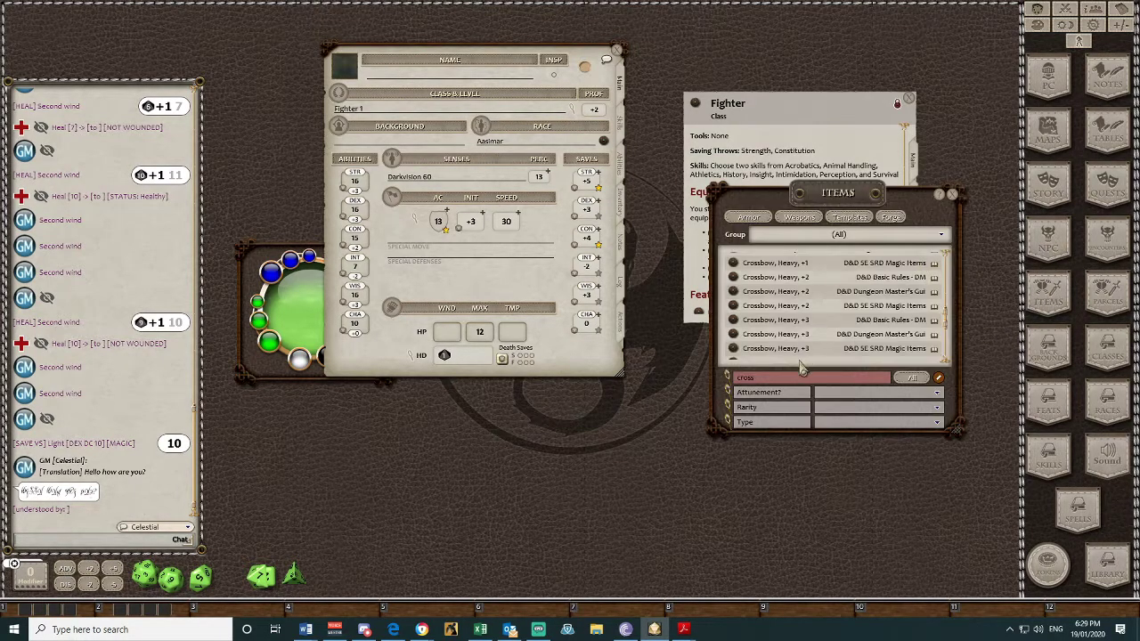
pyautogui.doubleClick(748, 379)
pyautogui.write('chain')
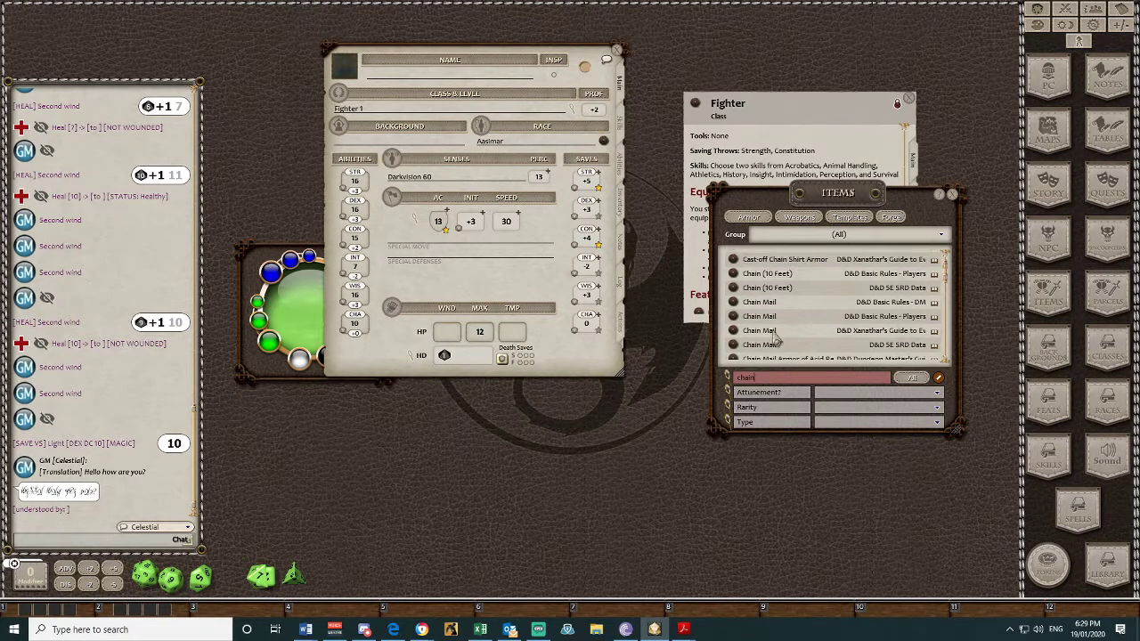
pyautogui.click(621, 203)
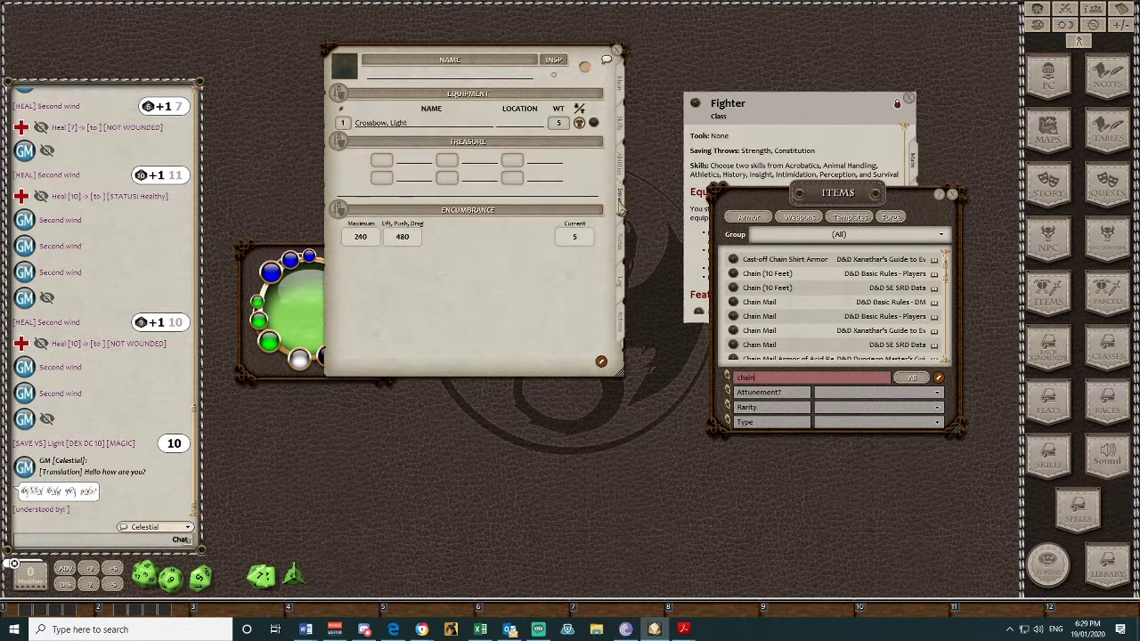
pyautogui.moveTo(733, 308)
pyautogui.mouseDown()
pyautogui.moveTo(389, 278)
pyautogui.moveTo(396, 141)
pyautogui.mouseUp()
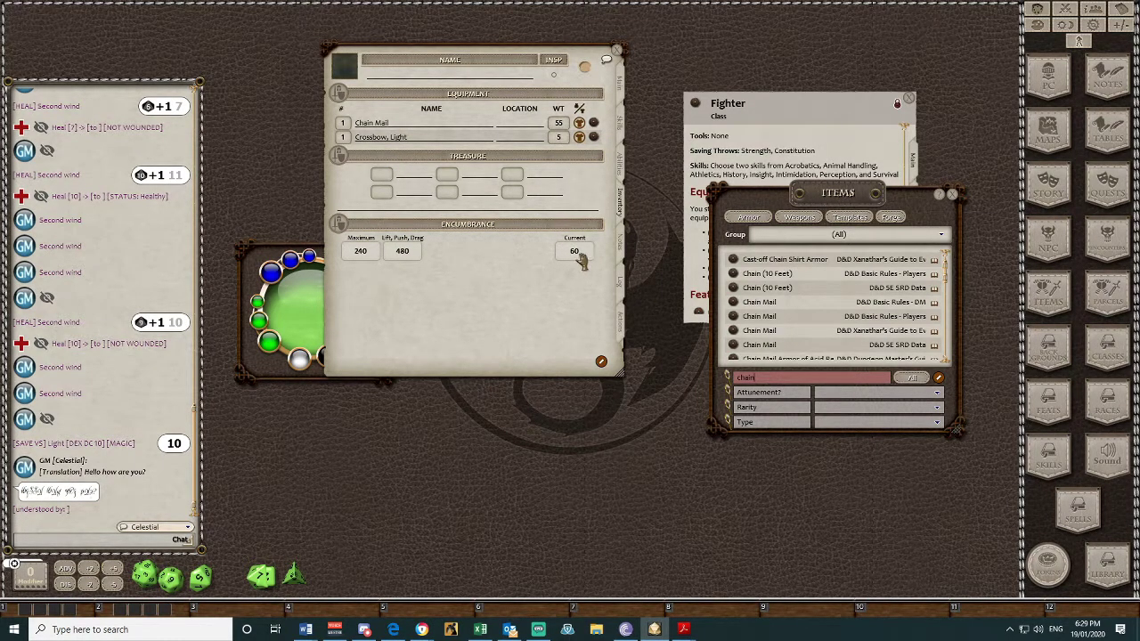
pyautogui.click(619, 89)
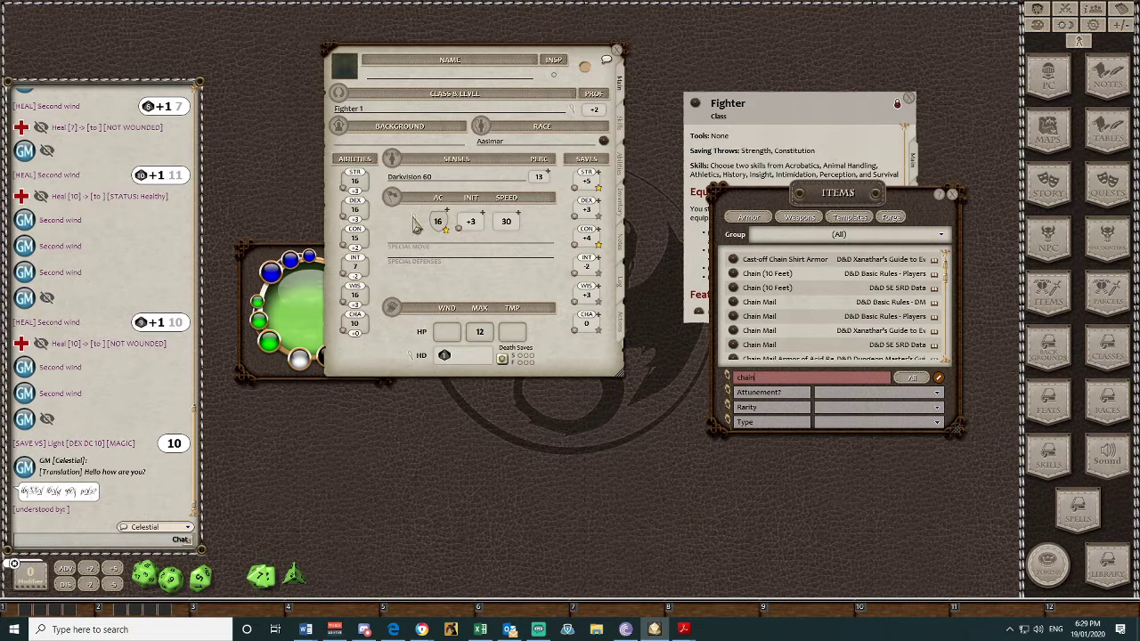
pyautogui.click(416, 223)
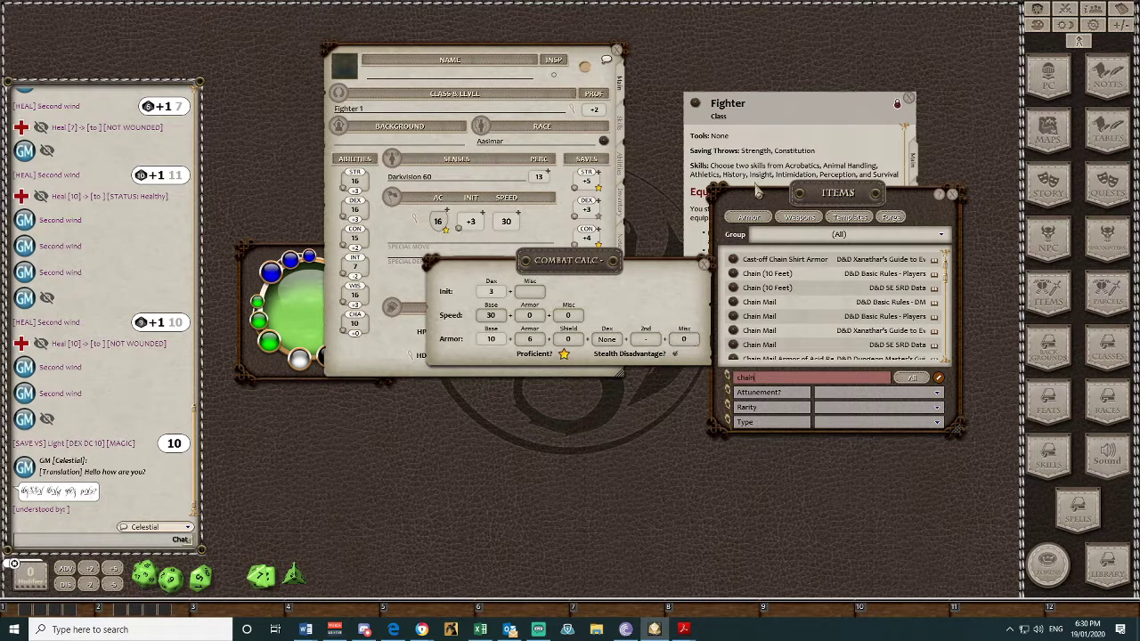
# - Close the combat calculator and rearrange the Fighter description and items windows
pyautogui.click(704, 267)
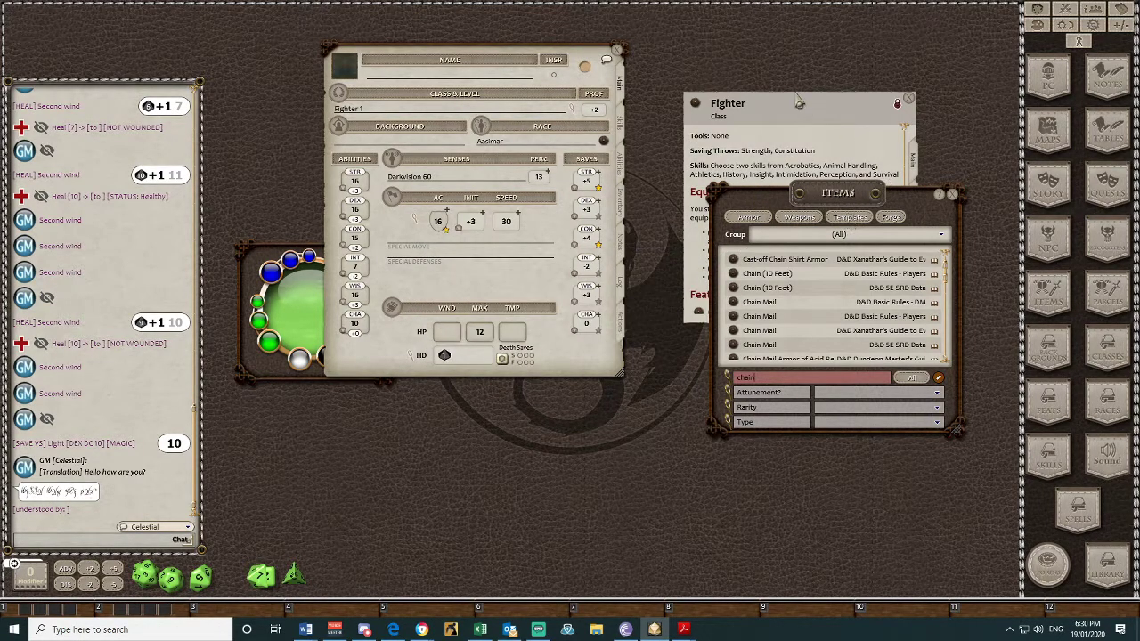
pyautogui.click(773, 129)
pyautogui.moveTo(937, 227)
pyautogui.mouseDown()
pyautogui.moveTo(917, 459)
pyautogui.moveTo(895, 352)
pyautogui.mouseUp()
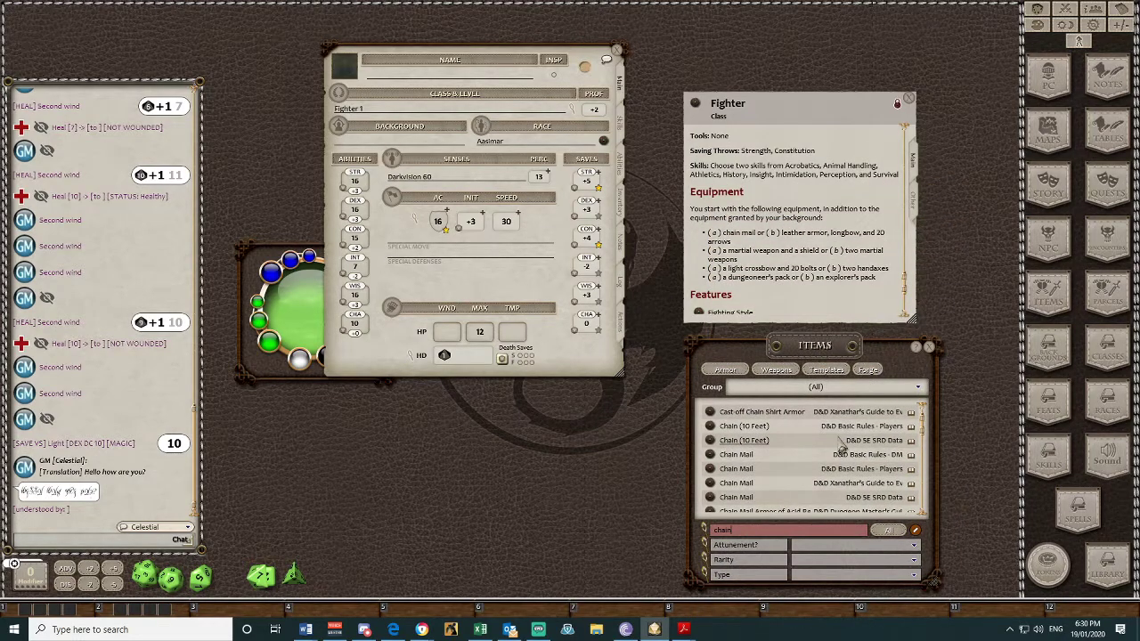
# - Add and equip a Battleaxe from the weapons list, then roll its attack (total 12)
pyautogui.click(777, 374)
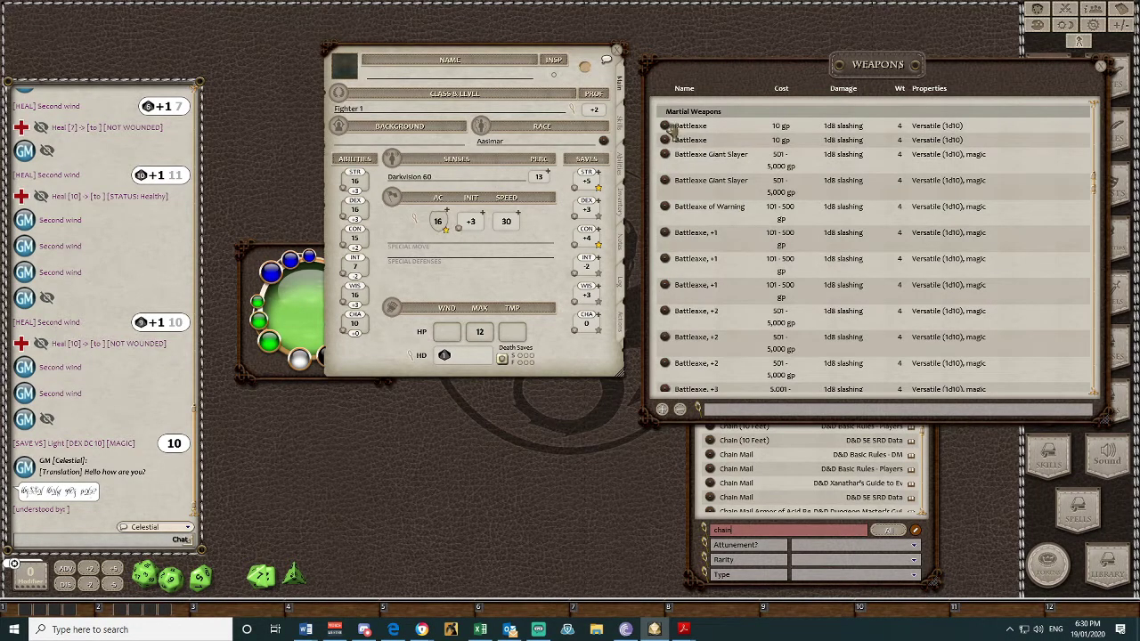
pyautogui.scroll(-2, 684, 152)
pyautogui.scroll(3, 689, 163)
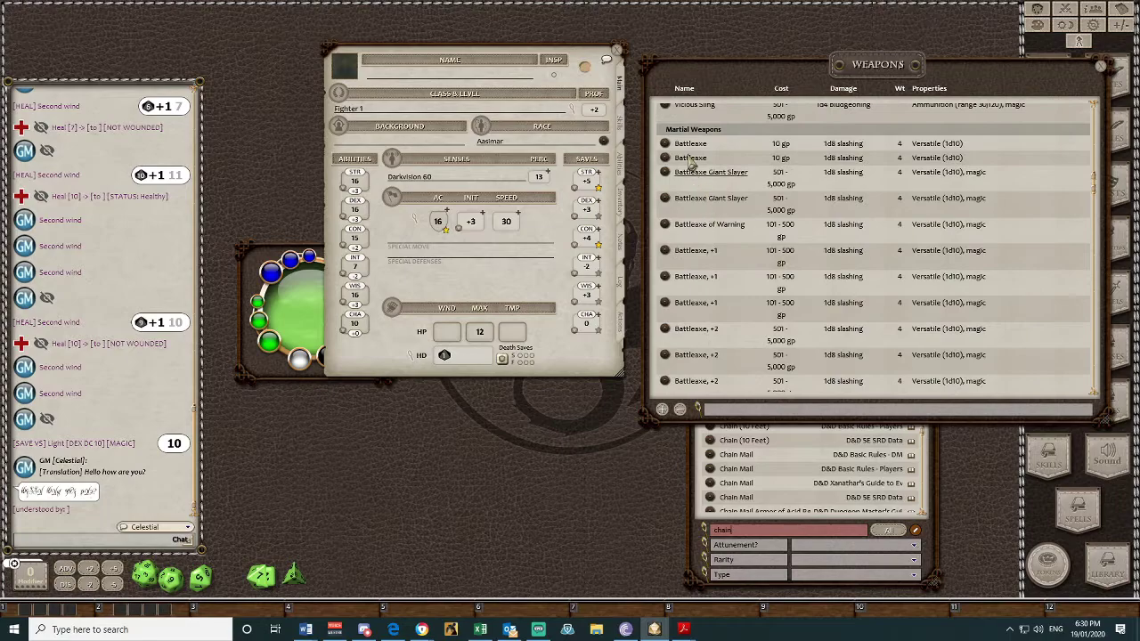
pyautogui.moveTo(666, 143); pyautogui.dragTo(403, 133)
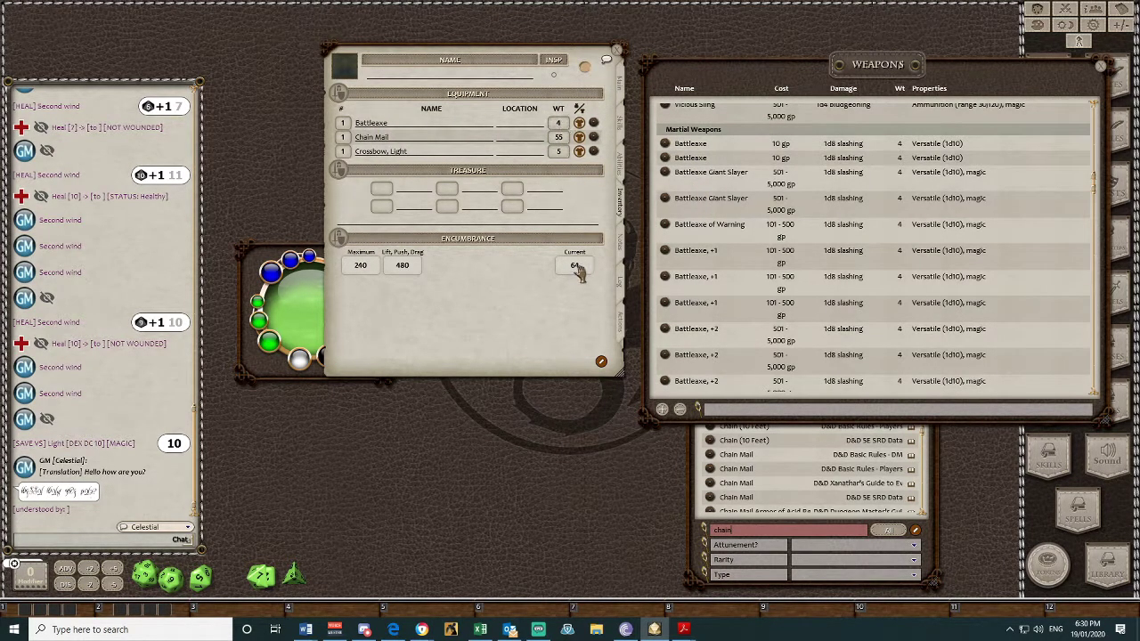
pyautogui.click(580, 125)
pyautogui.click(622, 328)
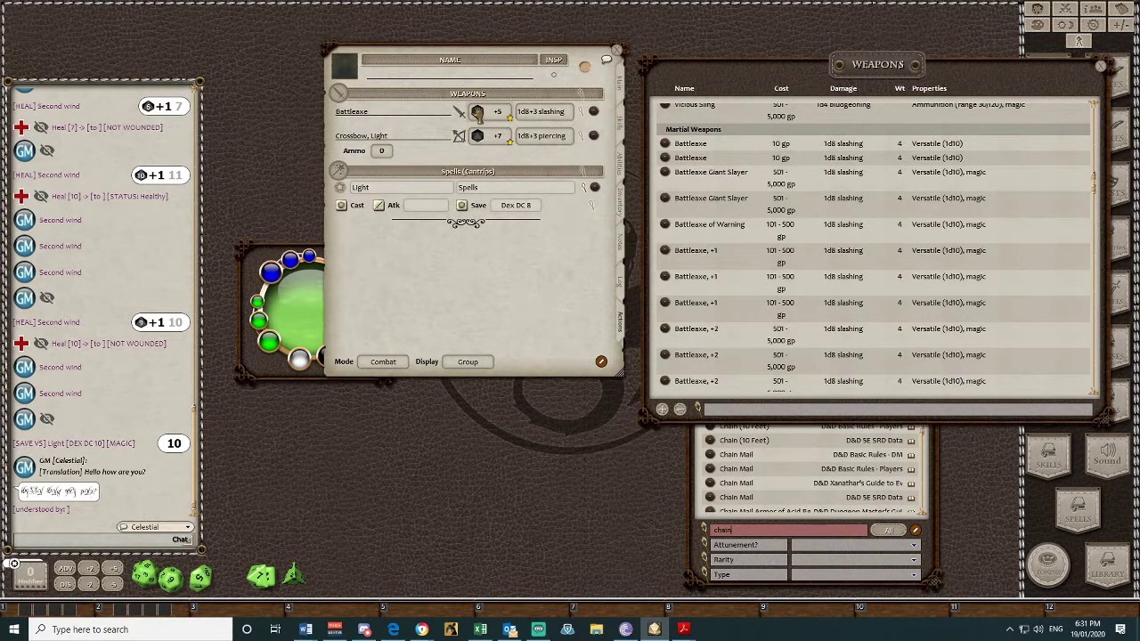
pyautogui.moveTo(477, 112); pyautogui.dragTo(137, 188)
# - Return the sheet to its main page and close the weapons and armour item lists
pyautogui.click(623, 80)
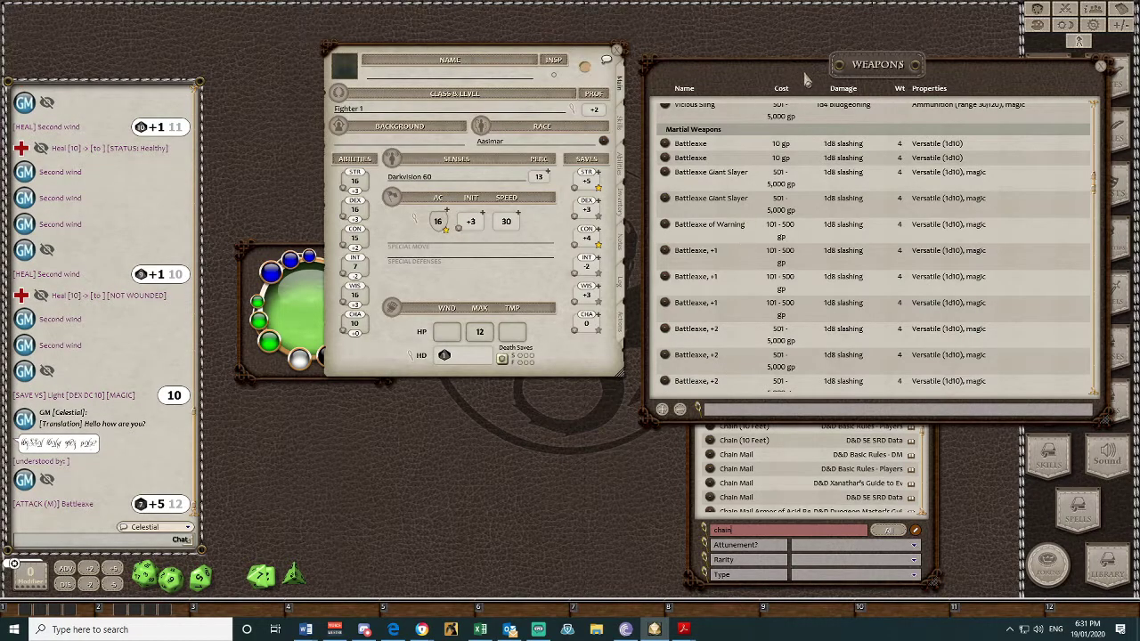
pyautogui.click(1100, 67)
pyautogui.click(695, 203)
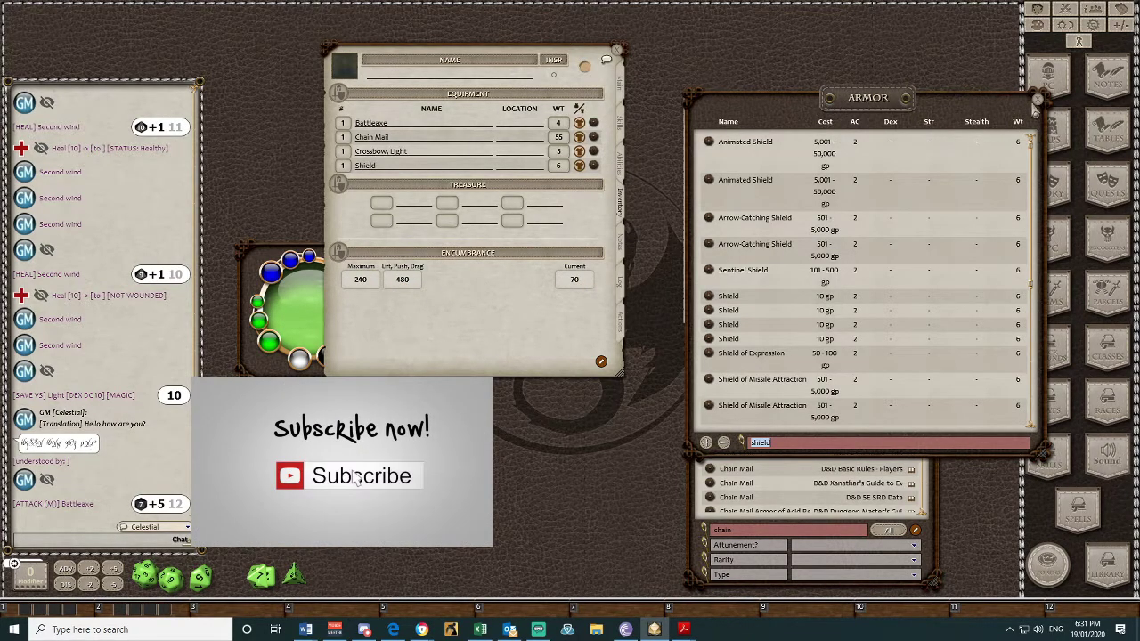
pyautogui.click(1038, 99)
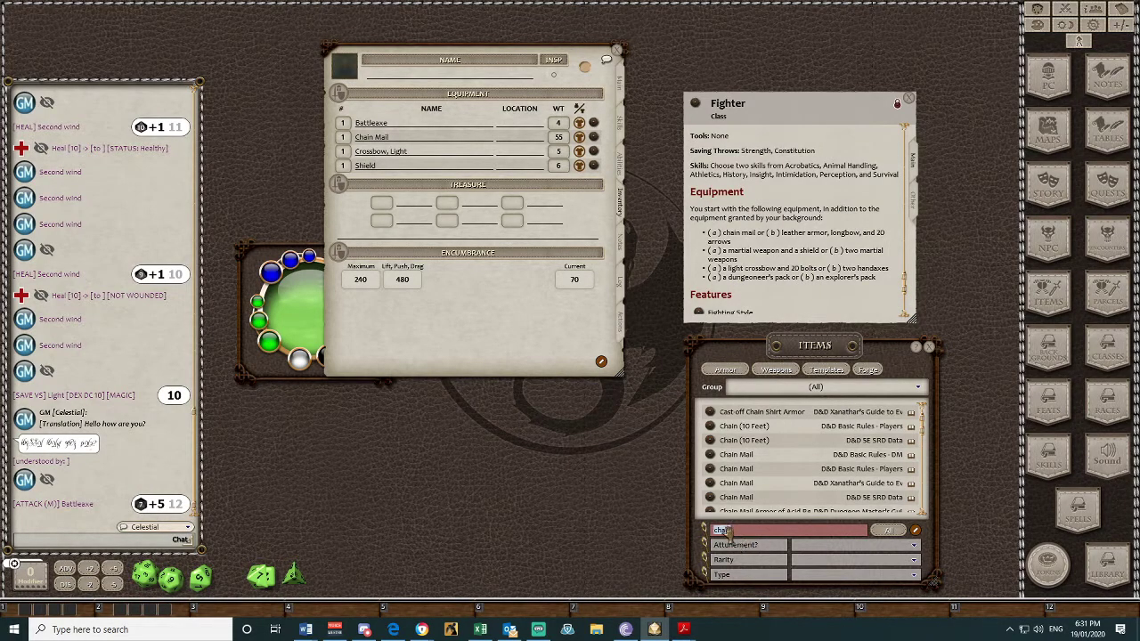
# - Add Crossbow Bolts (20) to the inventory and load them as the light crossbow's ammo
pyautogui.write('bolts')
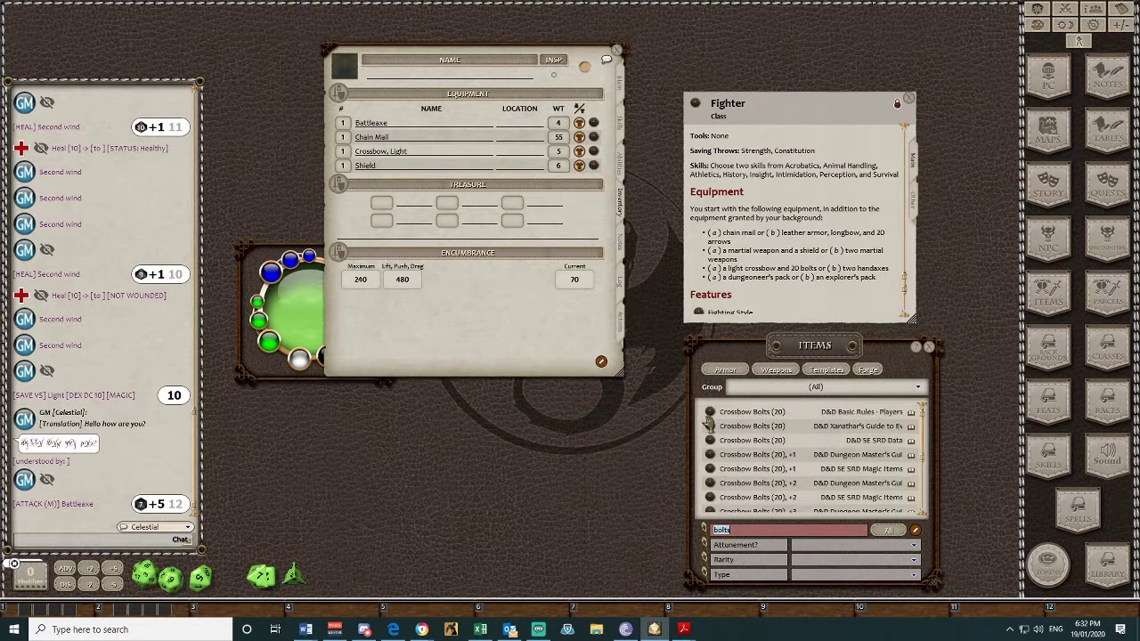
pyautogui.moveTo(710, 411)
pyautogui.mouseDown()
pyautogui.moveTo(392, 152)
pyautogui.moveTo(370, 150)
pyautogui.mouseUp()
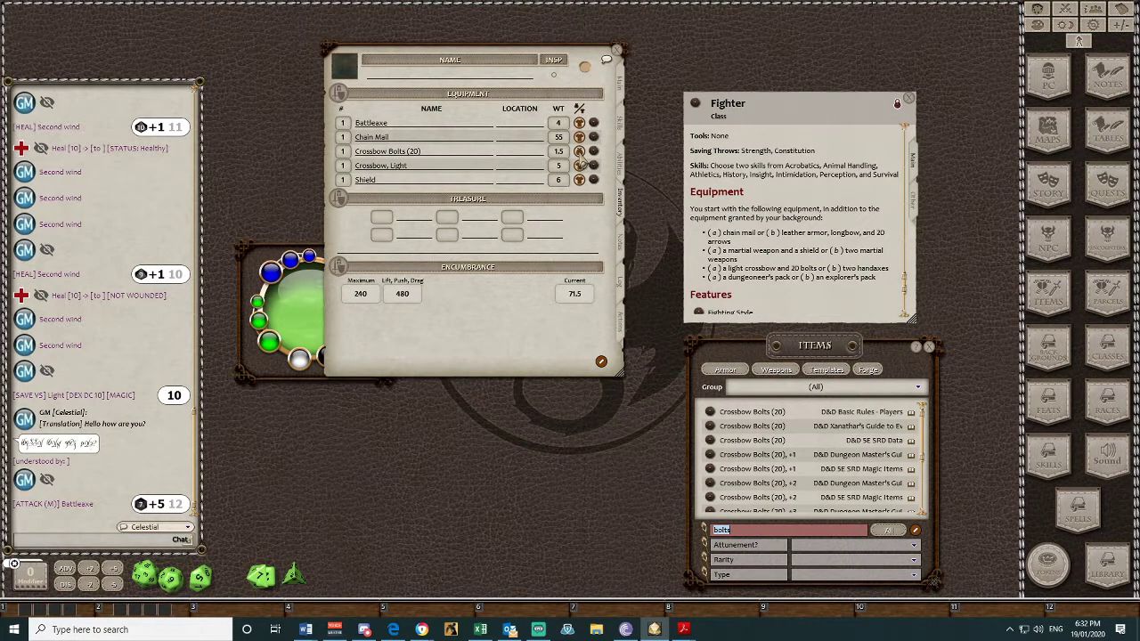
pyautogui.click(619, 319)
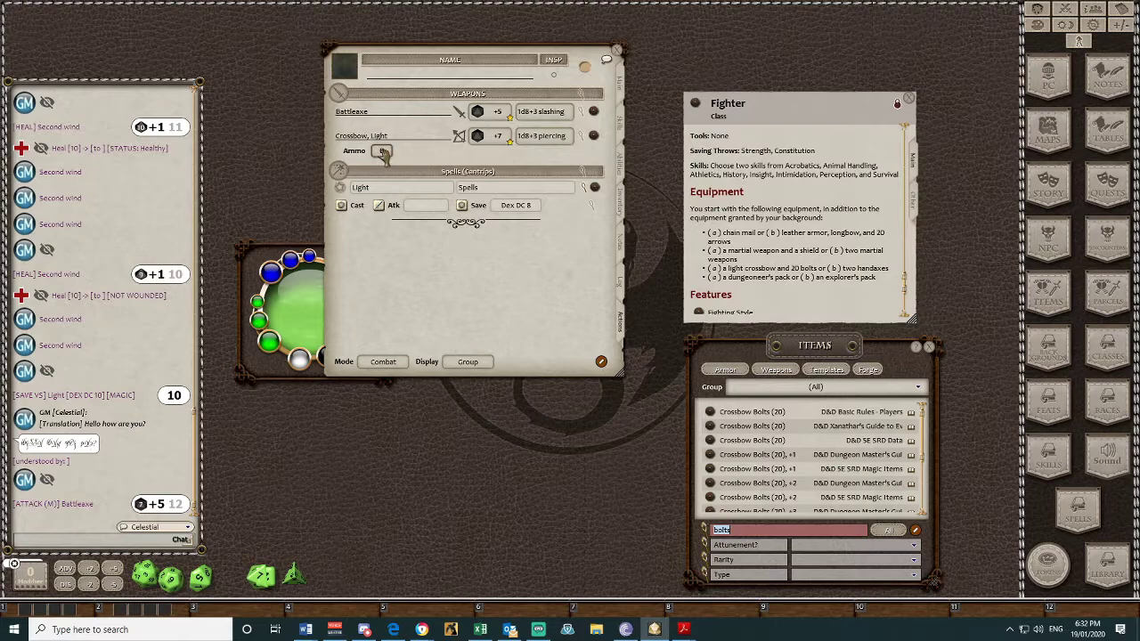
pyautogui.moveTo(382, 152); pyautogui.dragTo(379, 151)
pyautogui.write('20')
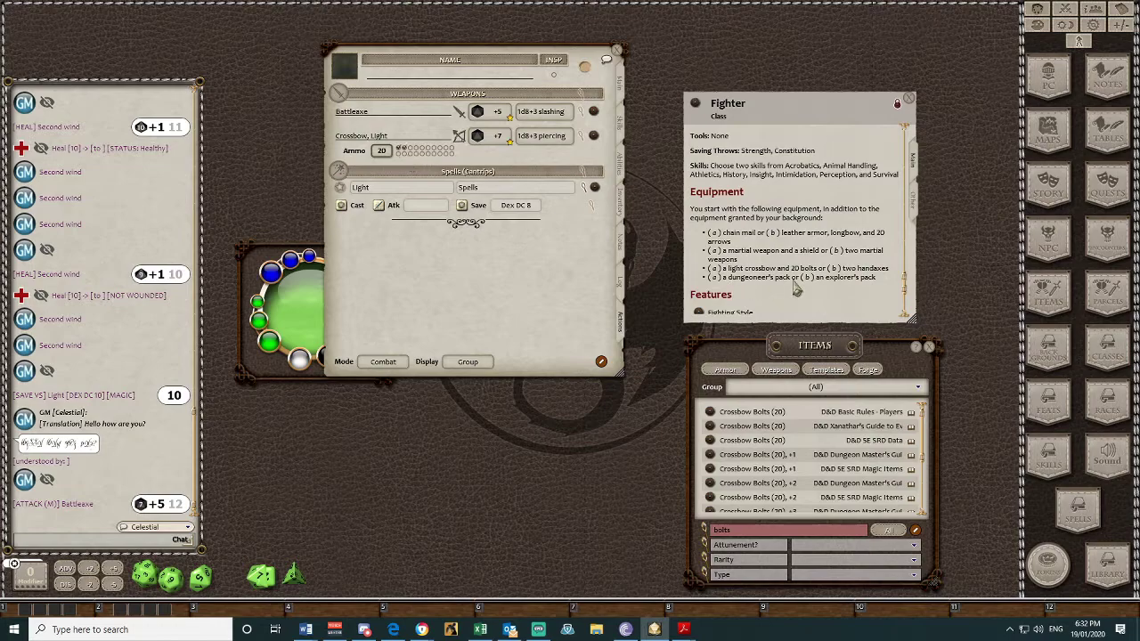
# - Find the Dungeoneer's Pack in the items list and add it to the inventory
pyautogui.doubleClick(732, 531)
pyautogui.write('ng')
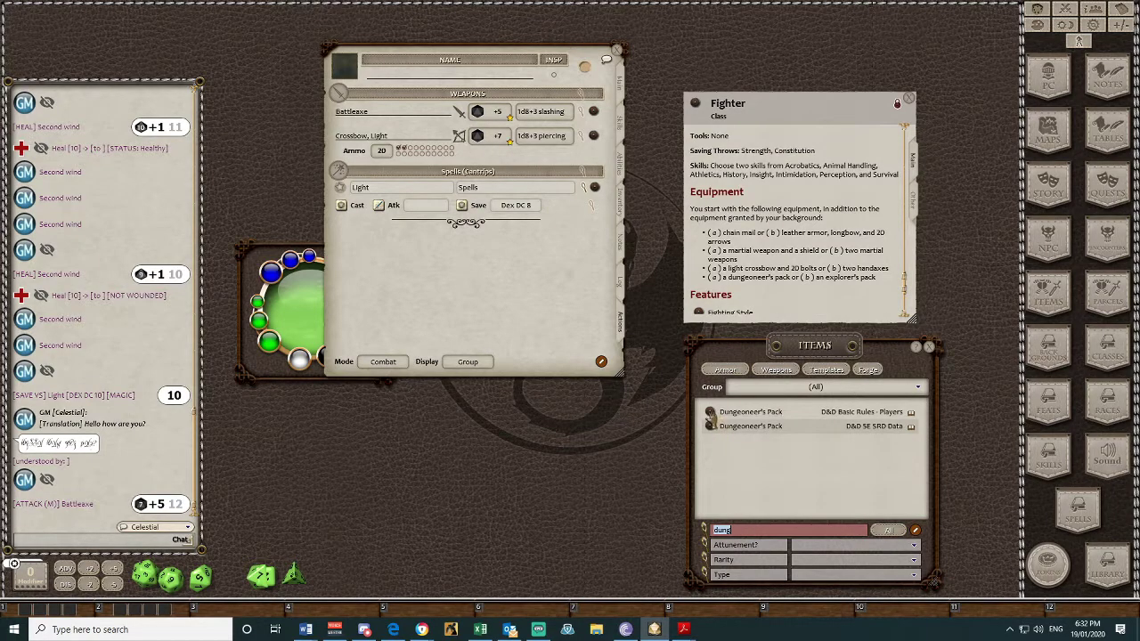
pyautogui.click(622, 214)
pyautogui.click(710, 412)
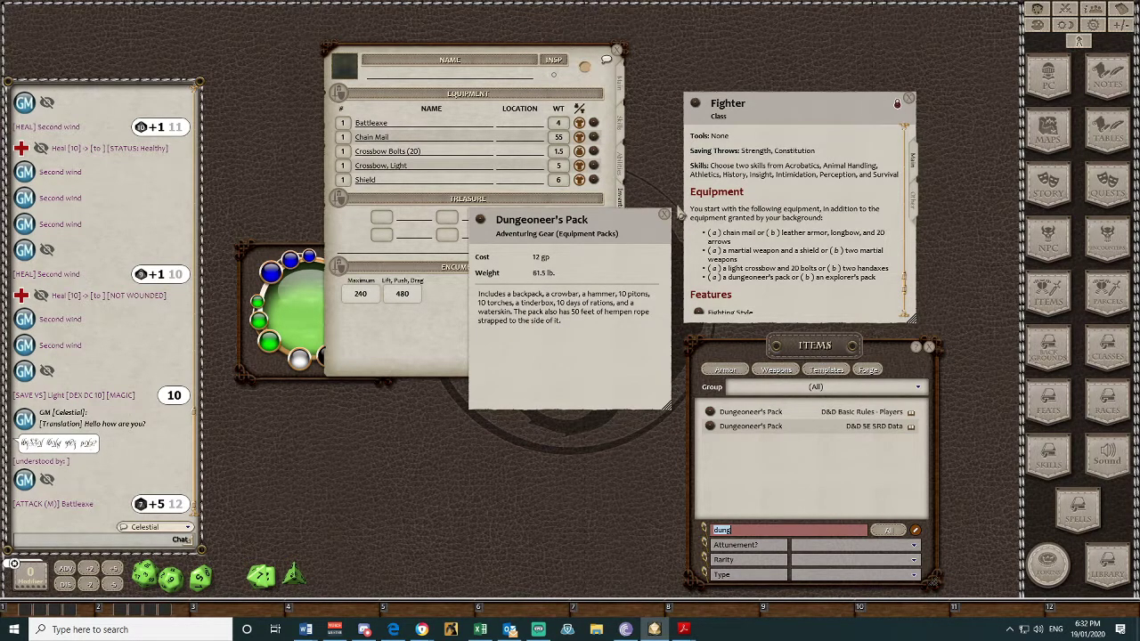
pyautogui.moveTo(670, 218)
pyautogui.mouseDown()
pyautogui.moveTo(374, 158)
pyautogui.moveTo(378, 171)
pyautogui.mouseUp()
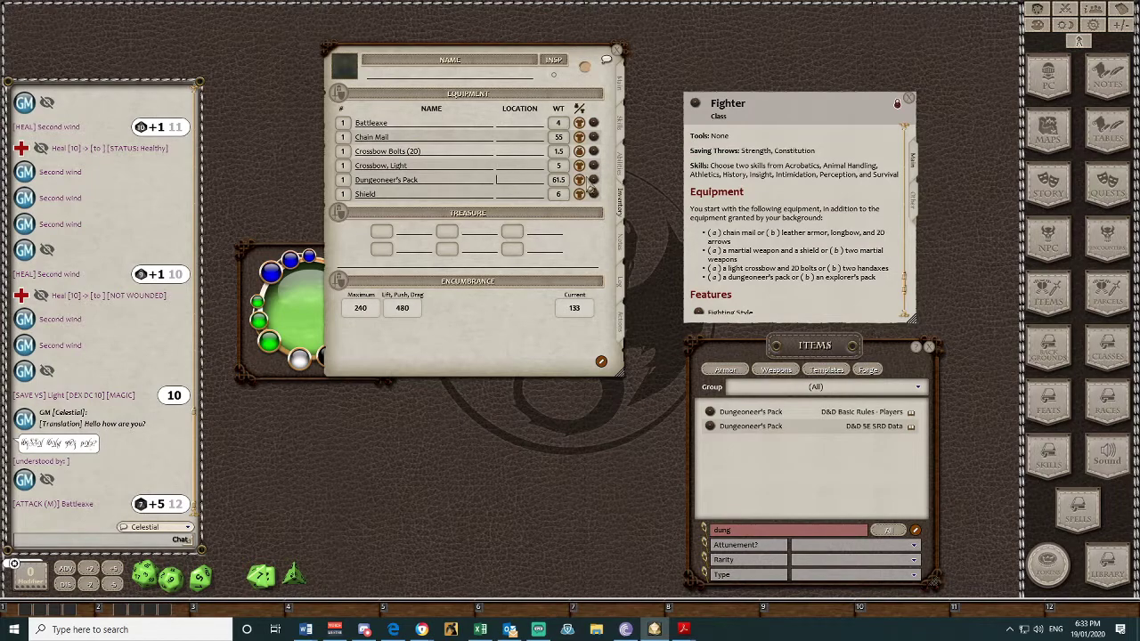
pyautogui.click(591, 181)
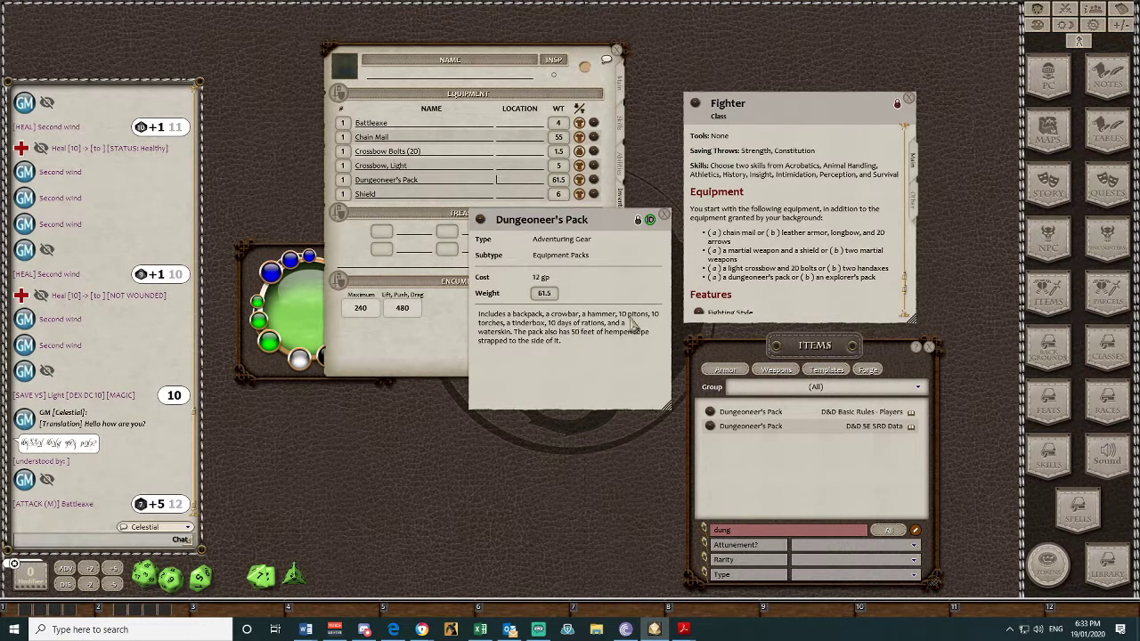
pyautogui.press('Escape')
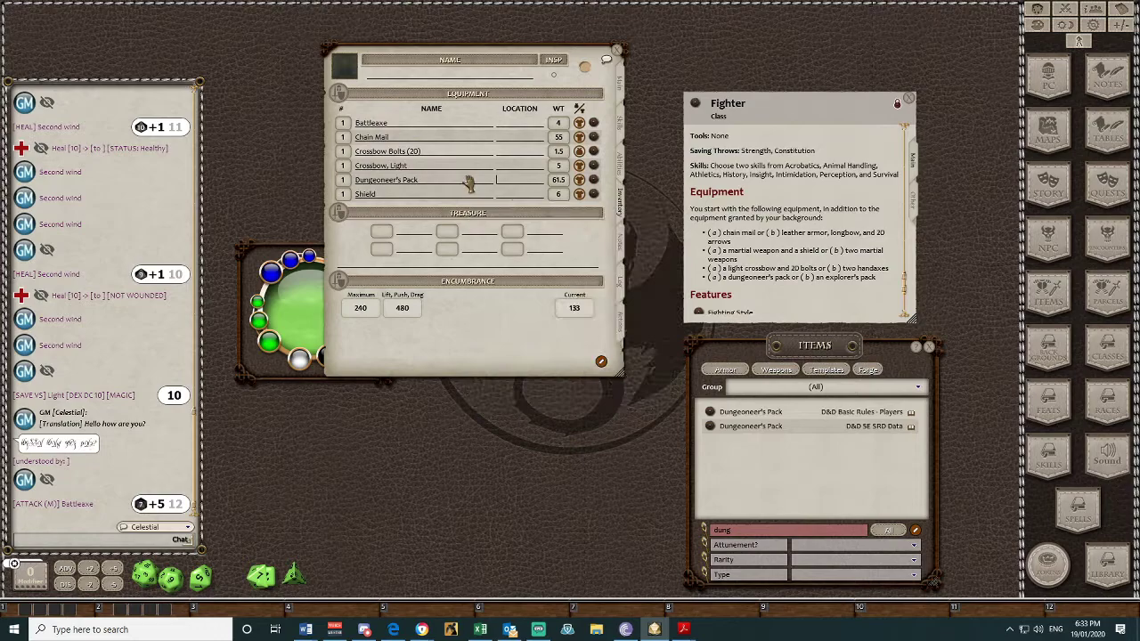
# - Set the Dungeoneer's Pack location to Backpack and add a Backpack to the inventory
pyautogui.write('Bac')
pyautogui.press('Return')
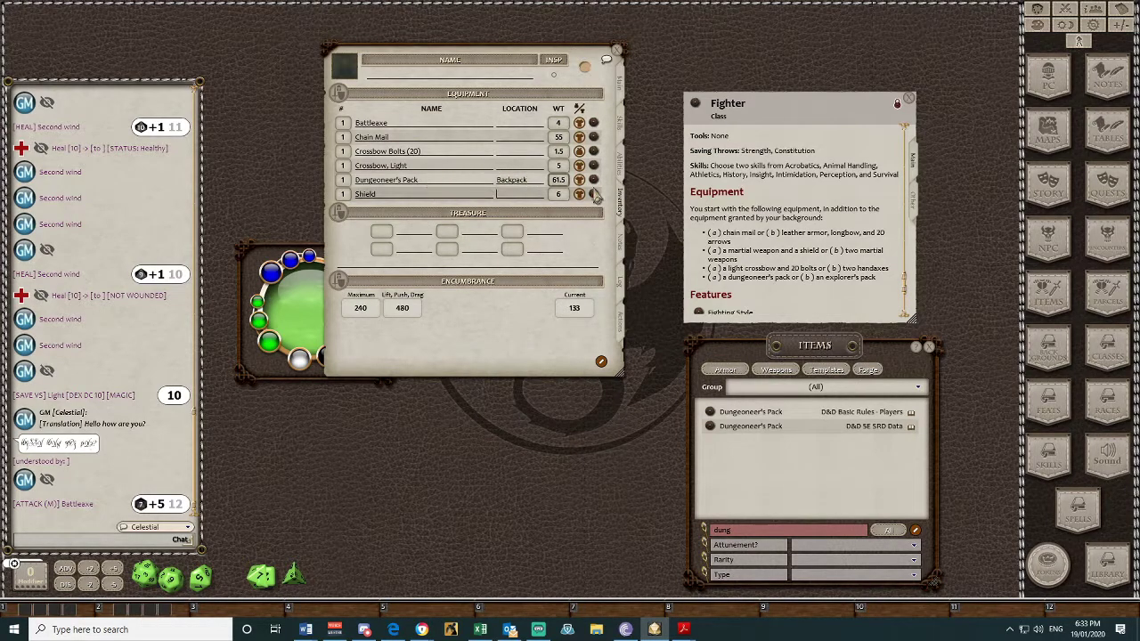
pyautogui.click(725, 531)
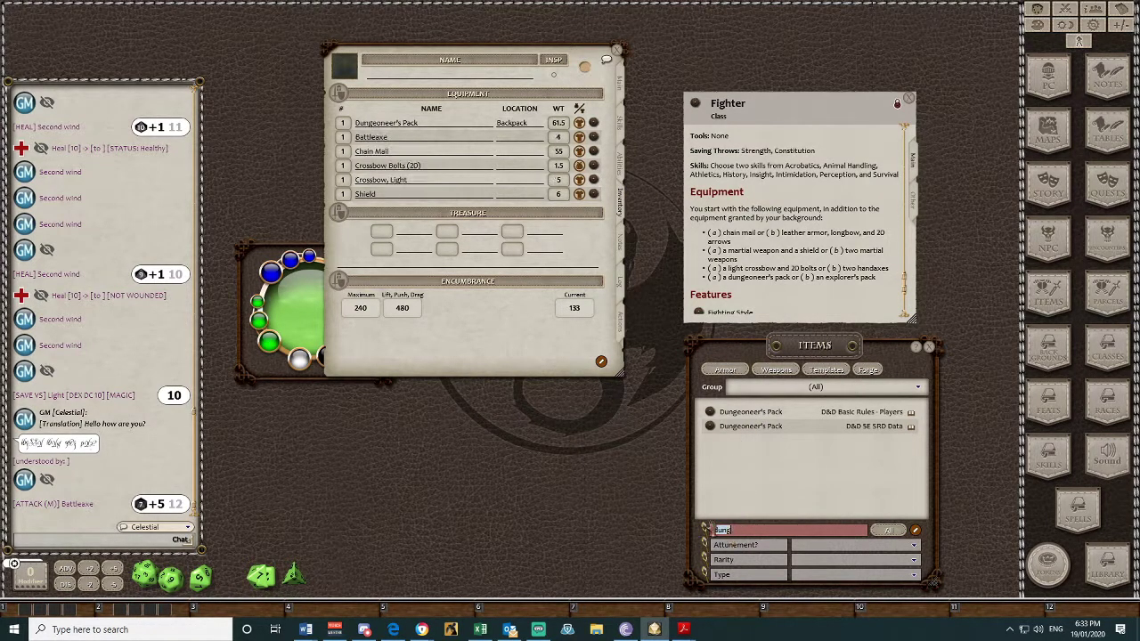
pyautogui.write('Backpack')
pyautogui.moveTo(737, 411); pyautogui.dragTo(516, 161)
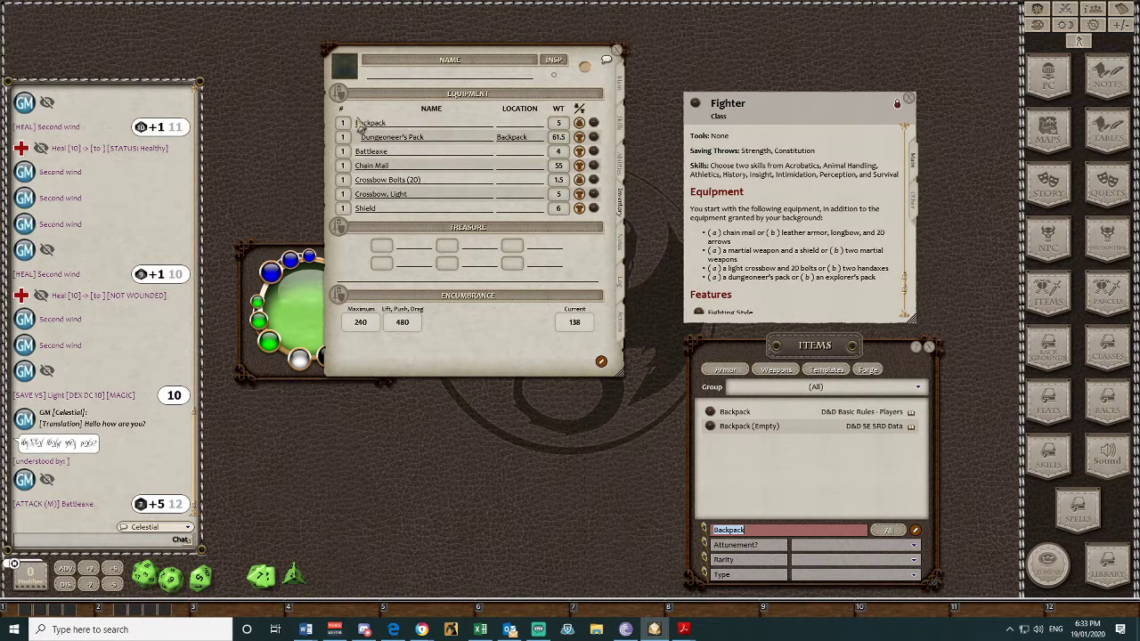
# - Review the Fighter's proficiencies and Action Surge feature, then close the class windows
pyautogui.click(911, 200)
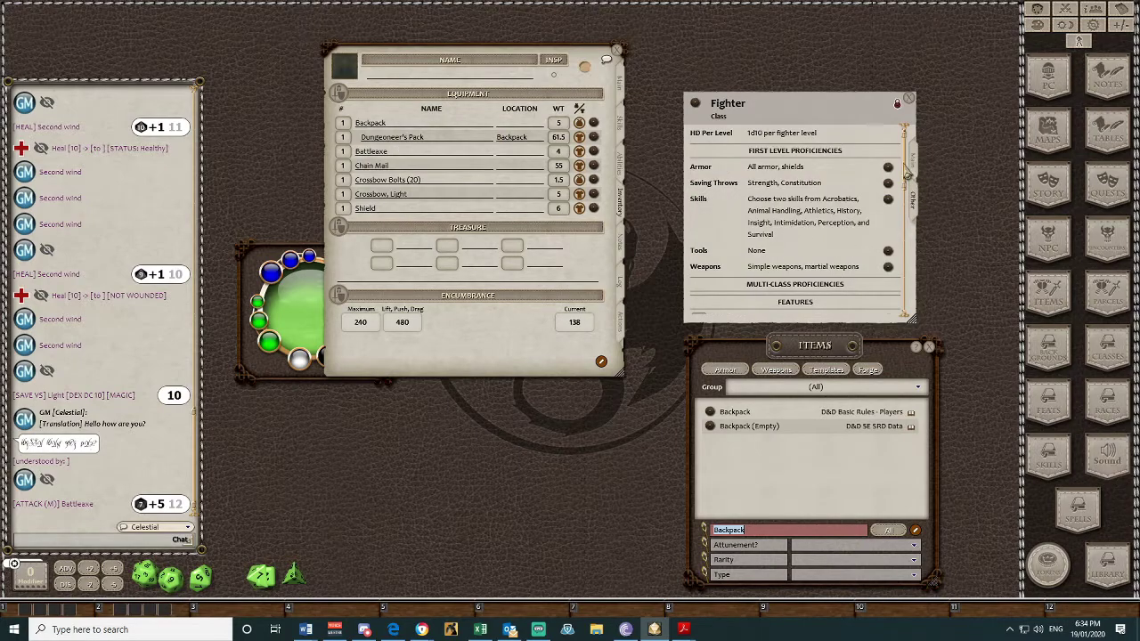
pyautogui.scroll(-1, 862, 225)
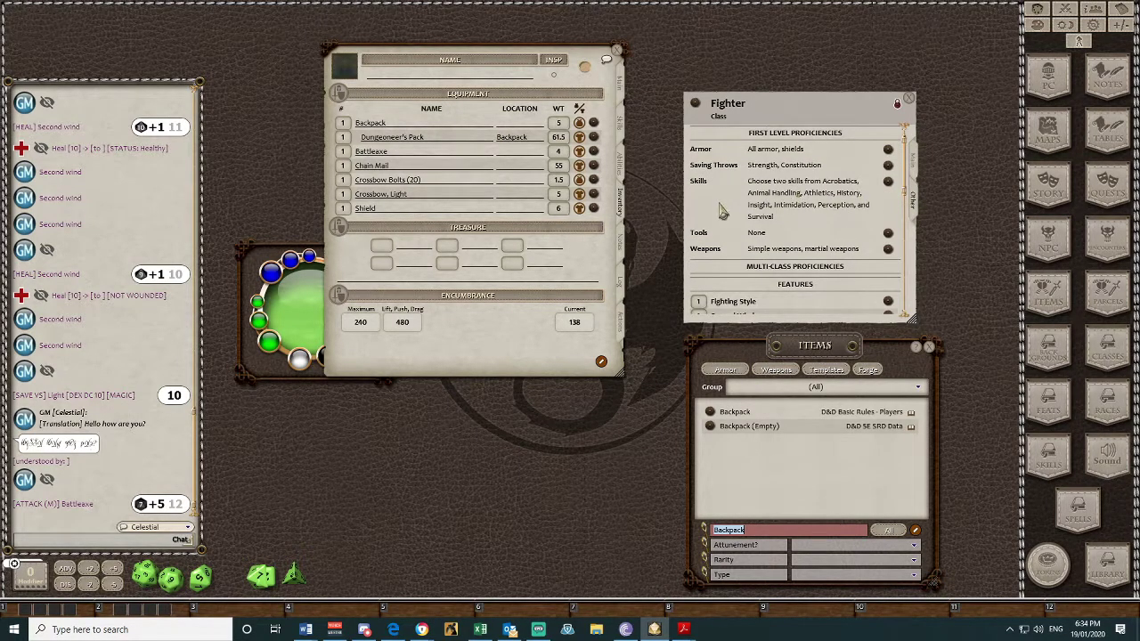
pyautogui.scroll(-5, 734, 218)
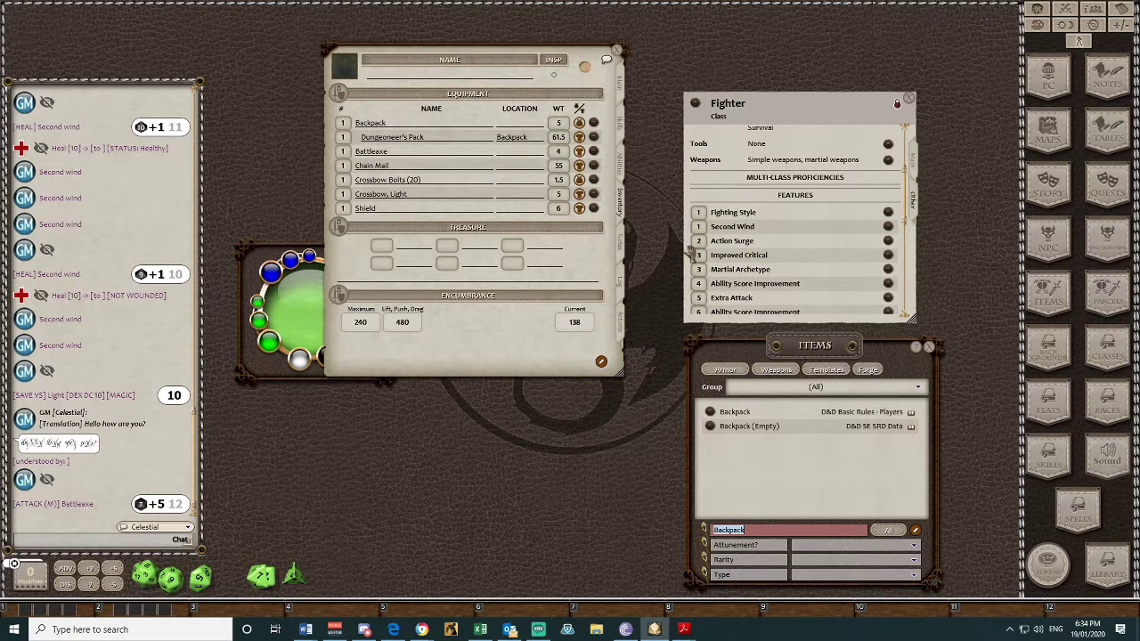
pyautogui.click(888, 240)
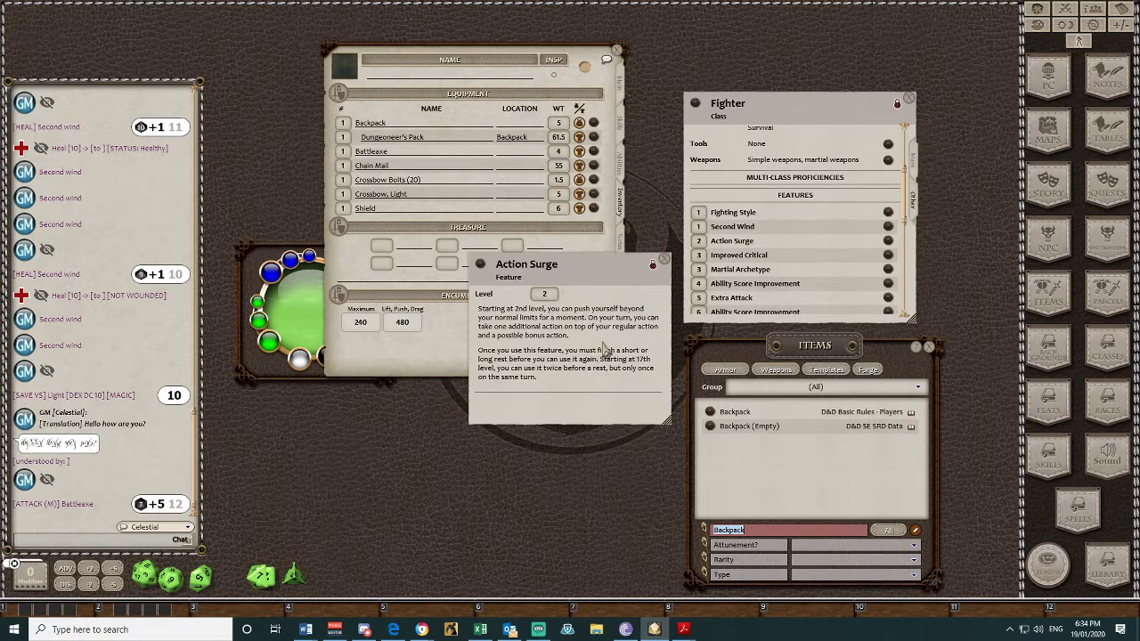
pyautogui.click(665, 264)
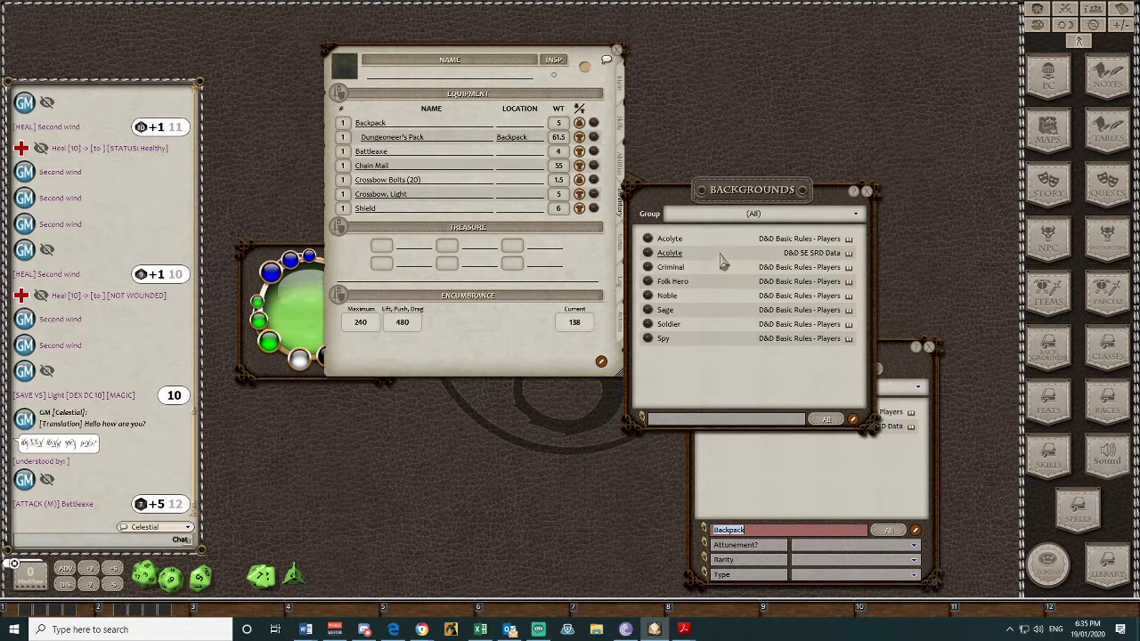
# - Set the background to Criminal and review its Criminal Contact feature on the abilities page
pyautogui.click(648, 267)
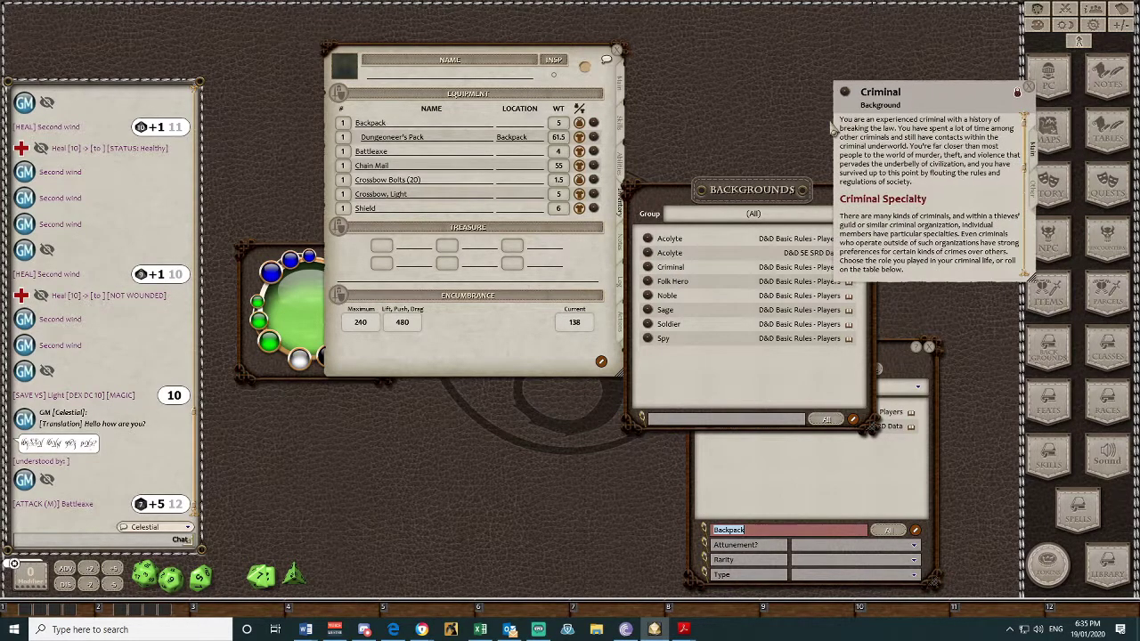
pyautogui.click(621, 90)
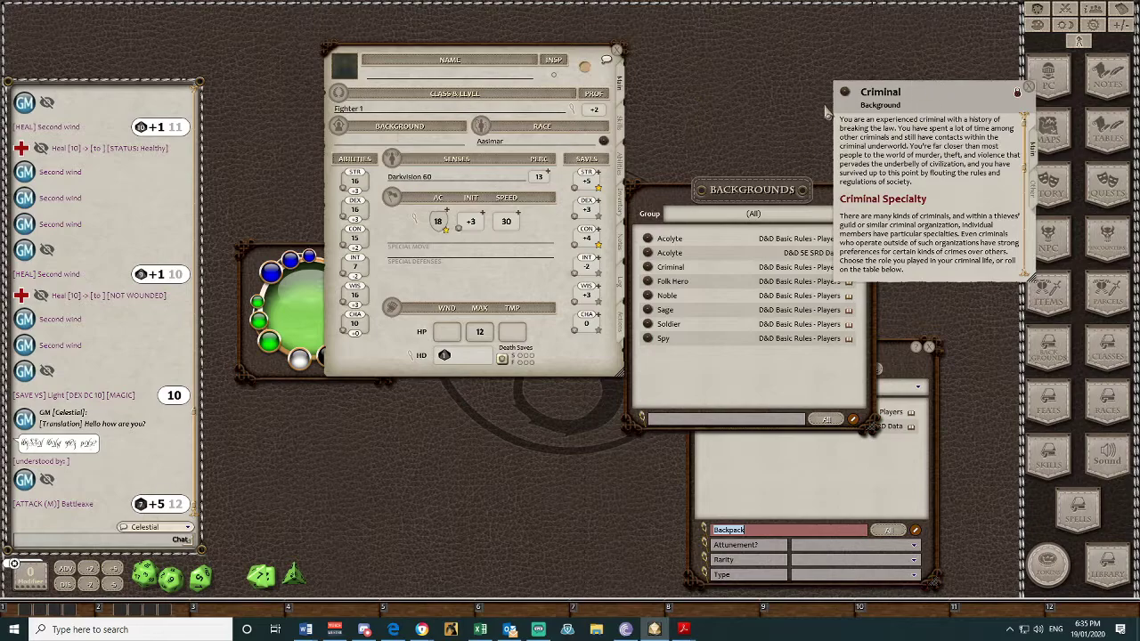
pyautogui.moveTo(845, 92); pyautogui.dragTo(362, 141)
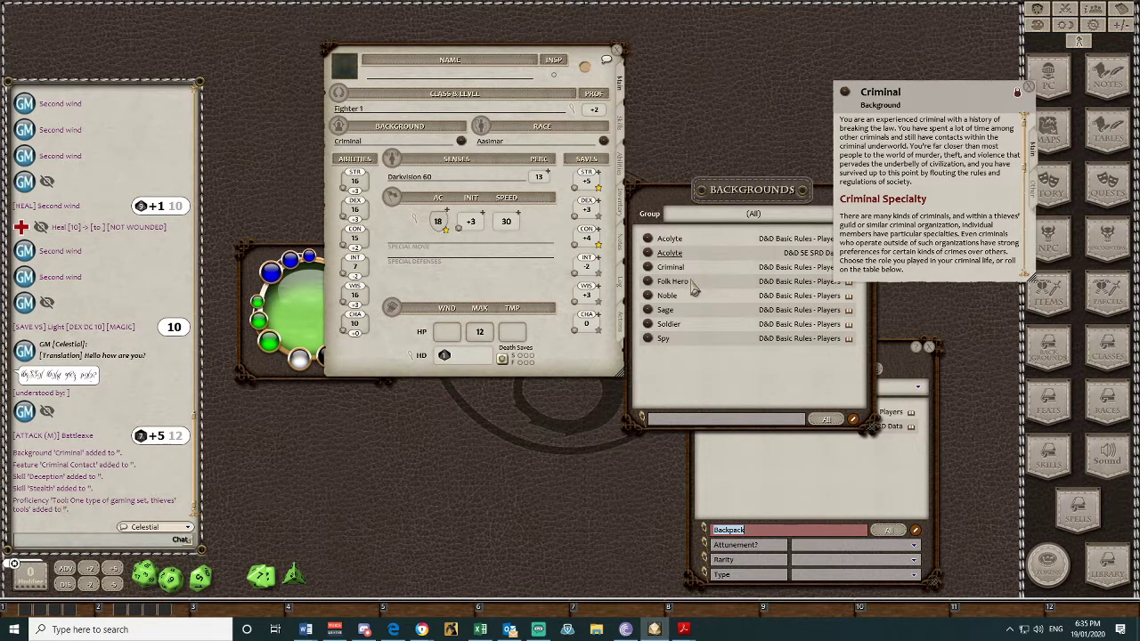
pyautogui.click(622, 169)
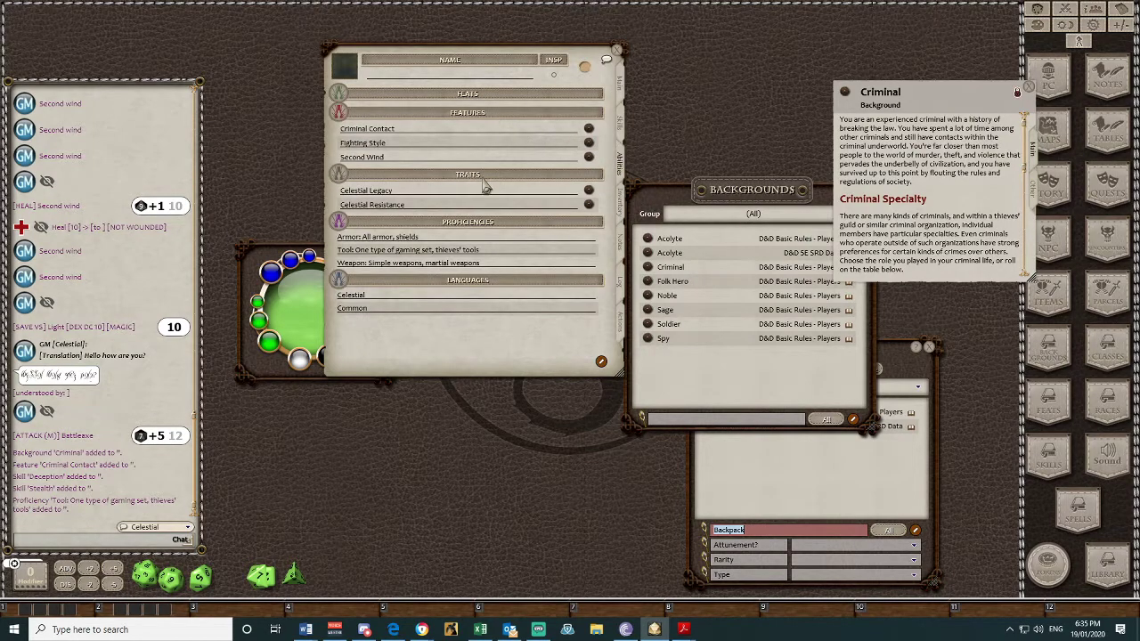
pyautogui.click(588, 134)
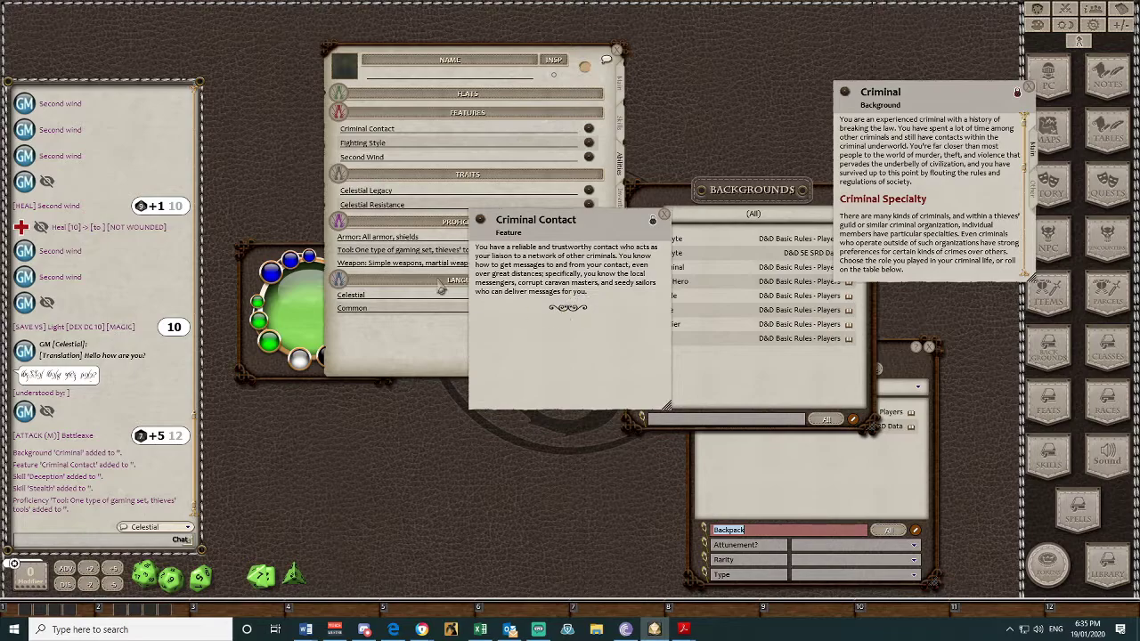
pyautogui.click(253, 253)
pyautogui.click(386, 253)
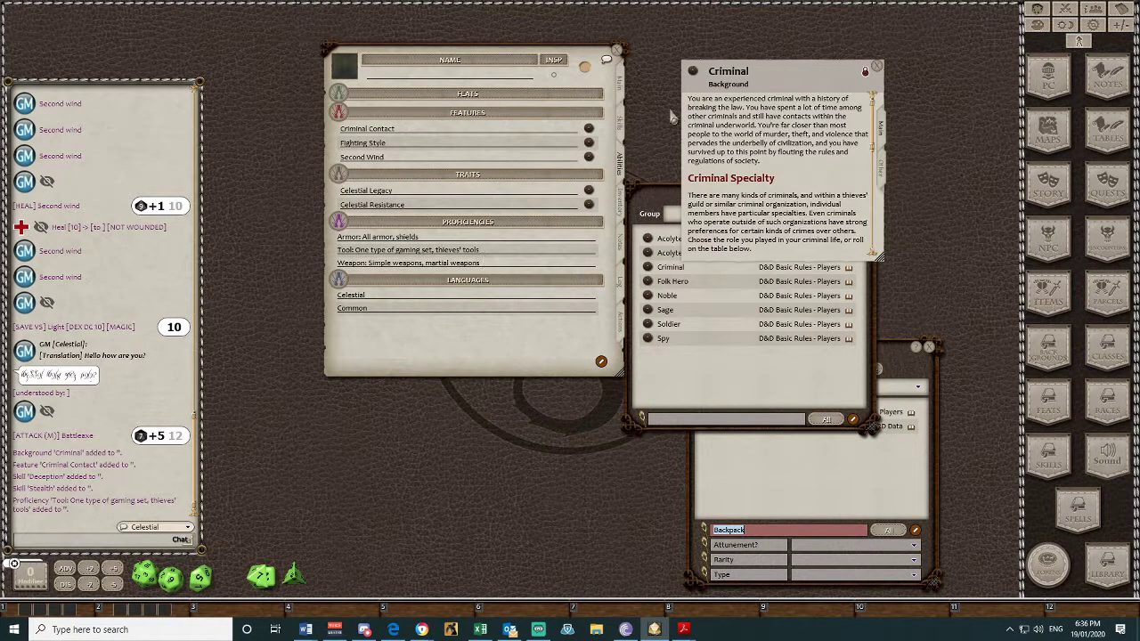
pyautogui.click(917, 485)
# - Put Thieves' Tools into the Backpack in the inventory and view their details
pyautogui.write('thief')
pyautogui.click(620, 203)
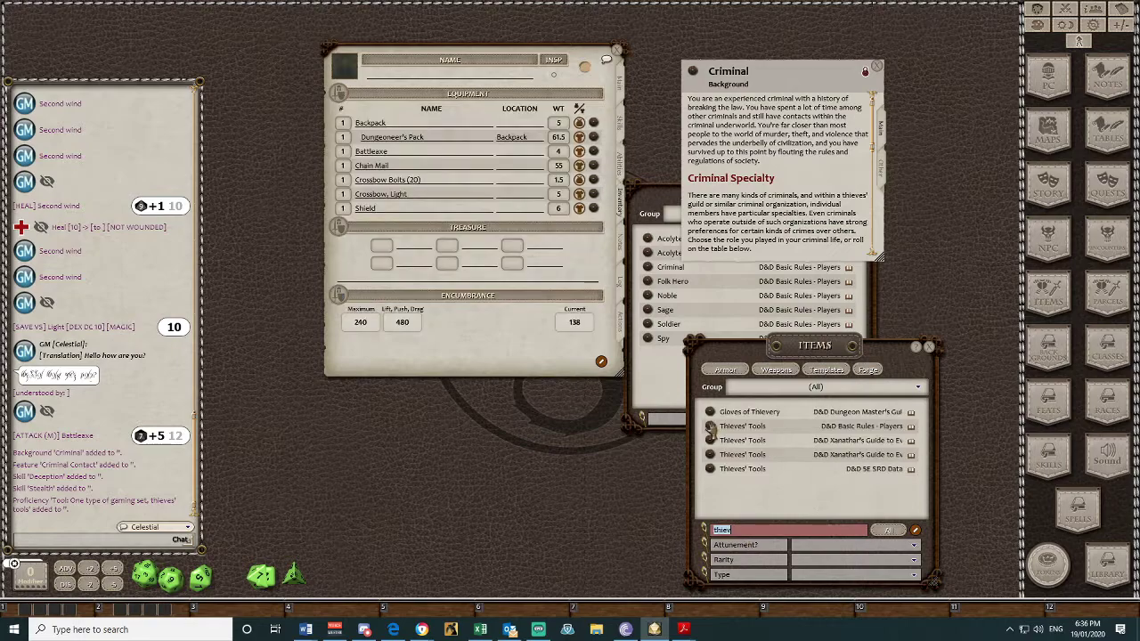
pyautogui.moveTo(392, 167); pyautogui.dragTo(394, 170)
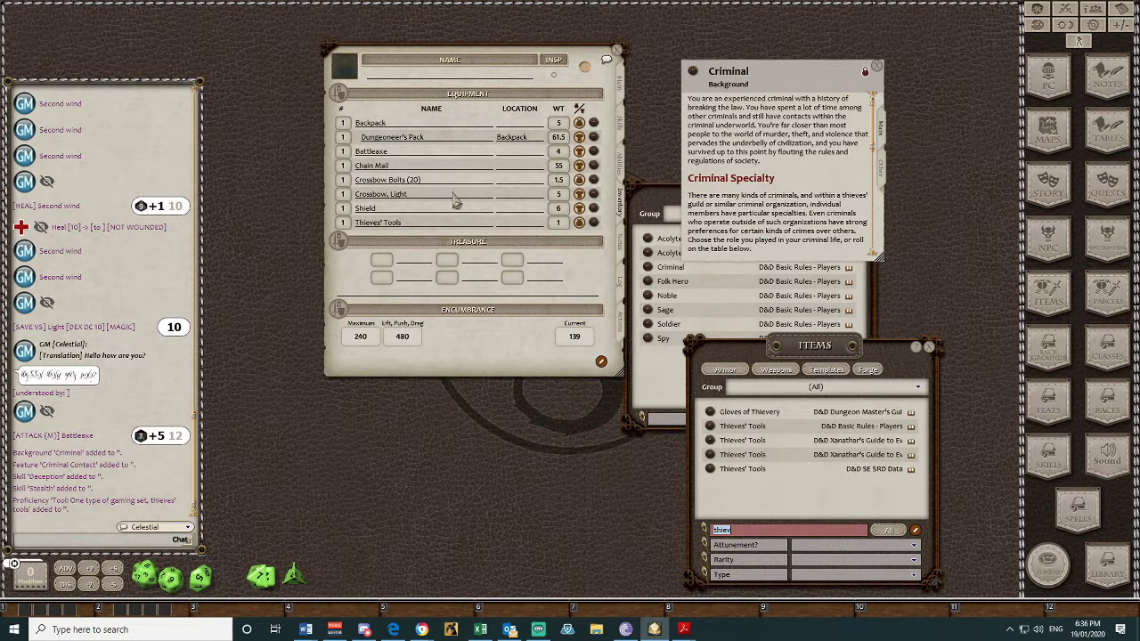
pyautogui.doubleClick(505, 223)
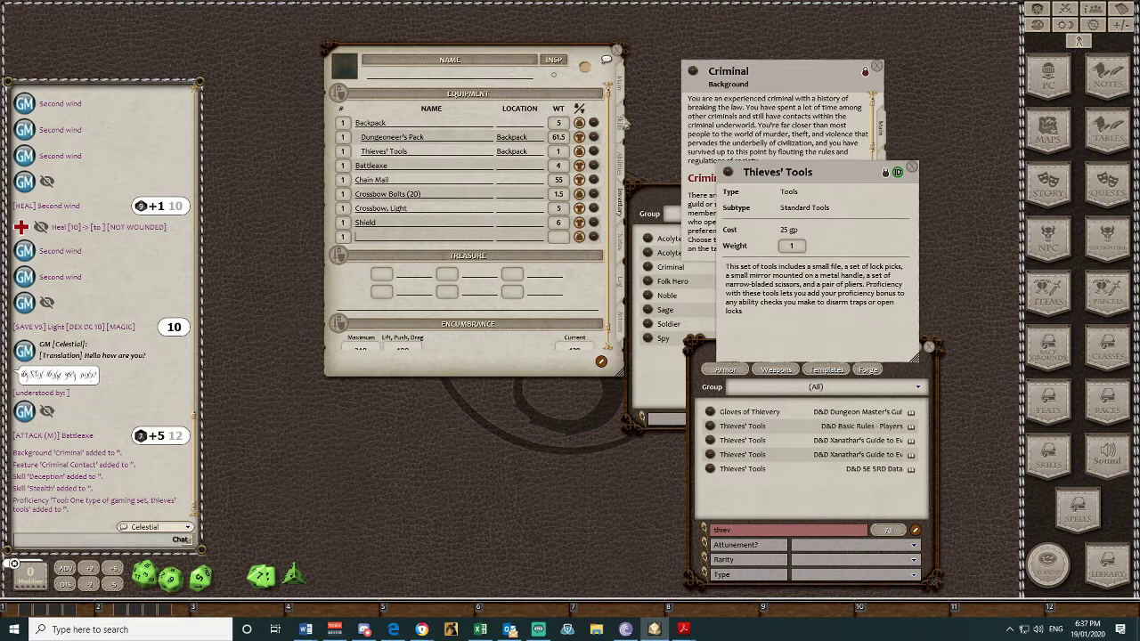
# - Add a 'Disarm traps or open locks' skill based on Dexterity to the skills list
pyautogui.click(623, 124)
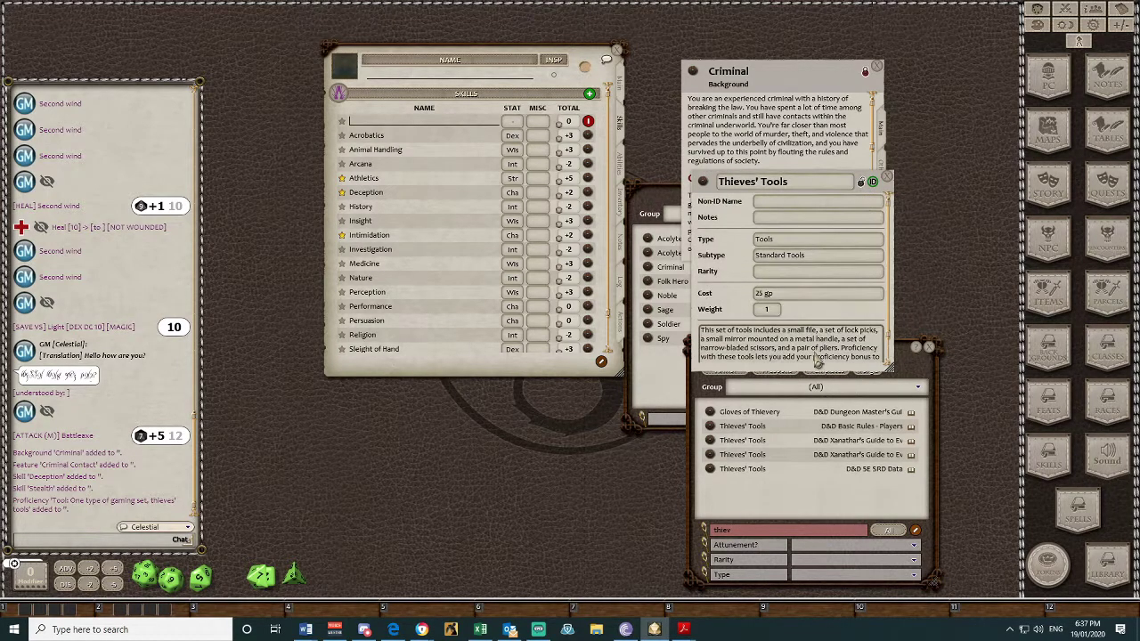
pyautogui.moveTo(821, 356); pyautogui.dragTo(419, 121)
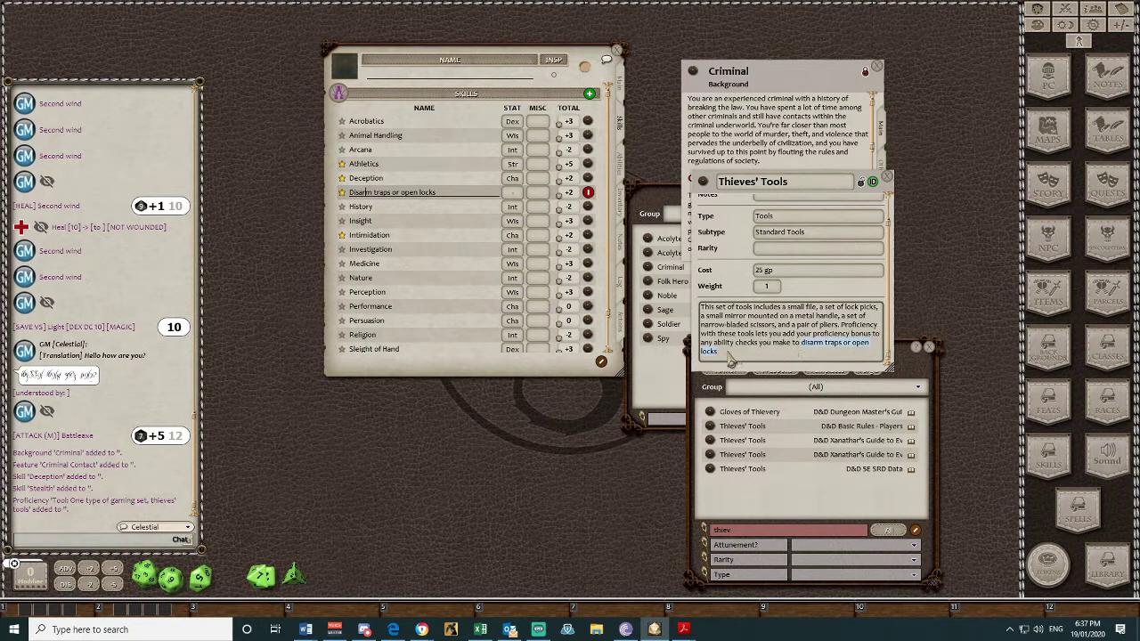
pyautogui.click(514, 195)
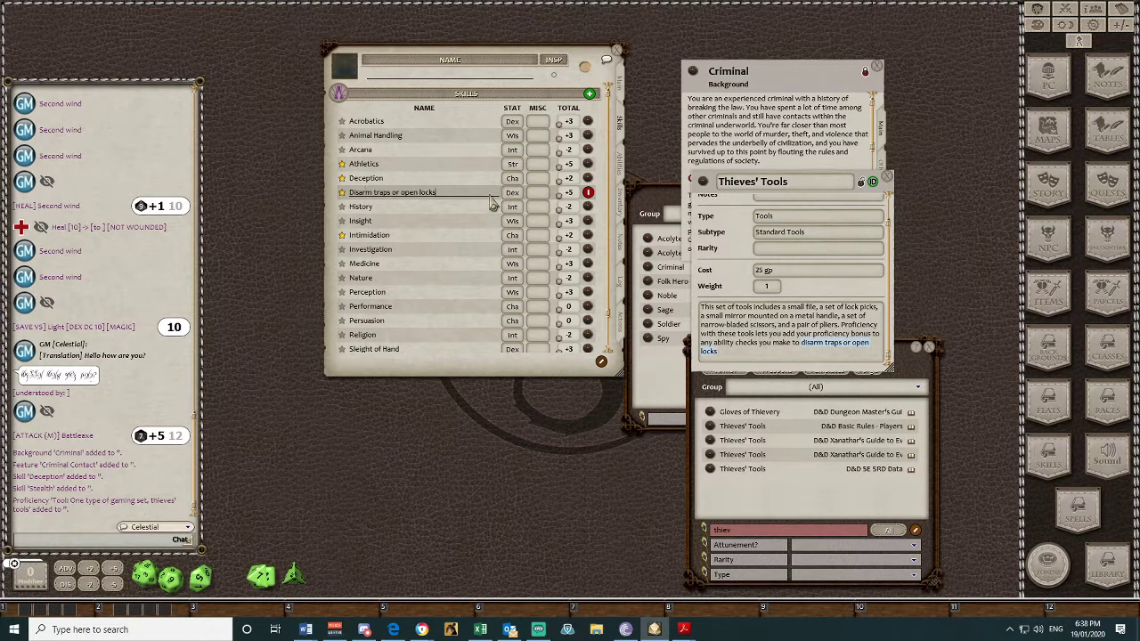
pyautogui.click(514, 198)
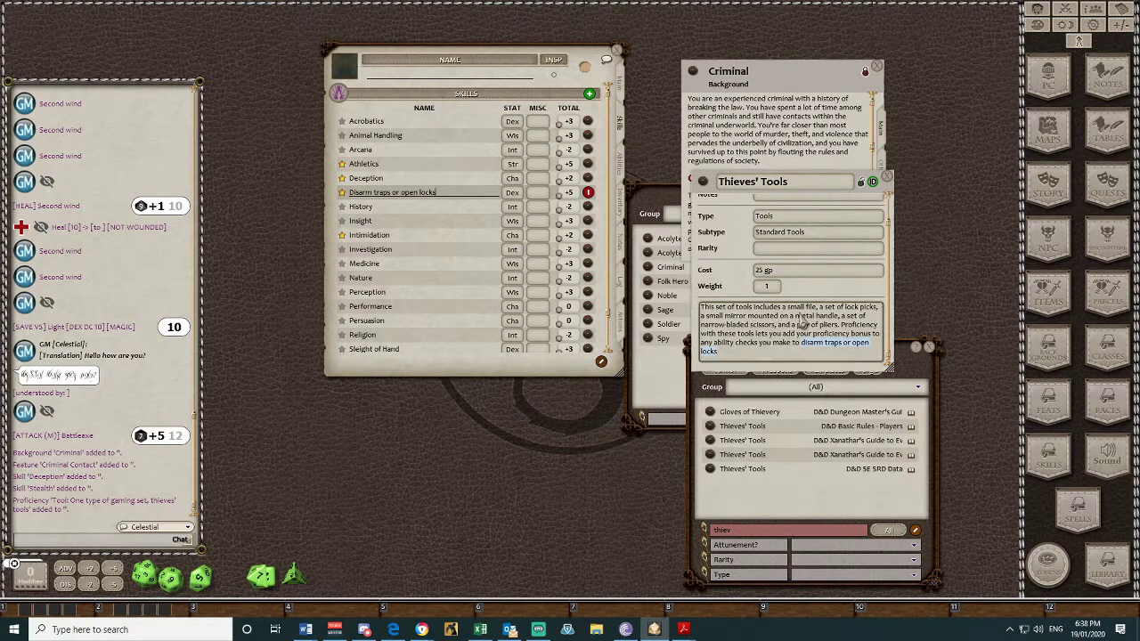
pyautogui.scroll(-3, 775, 169)
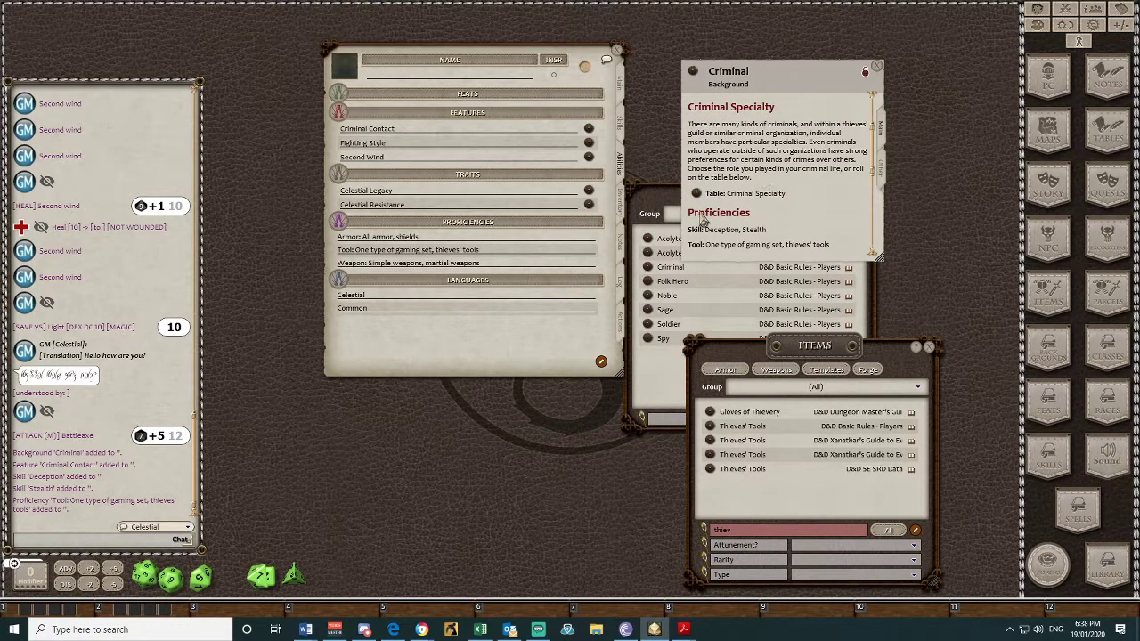
# - Roll the Criminal Specialty table and record 'Fence - Criminal speciality' in the Notes
pyautogui.click(733, 192)
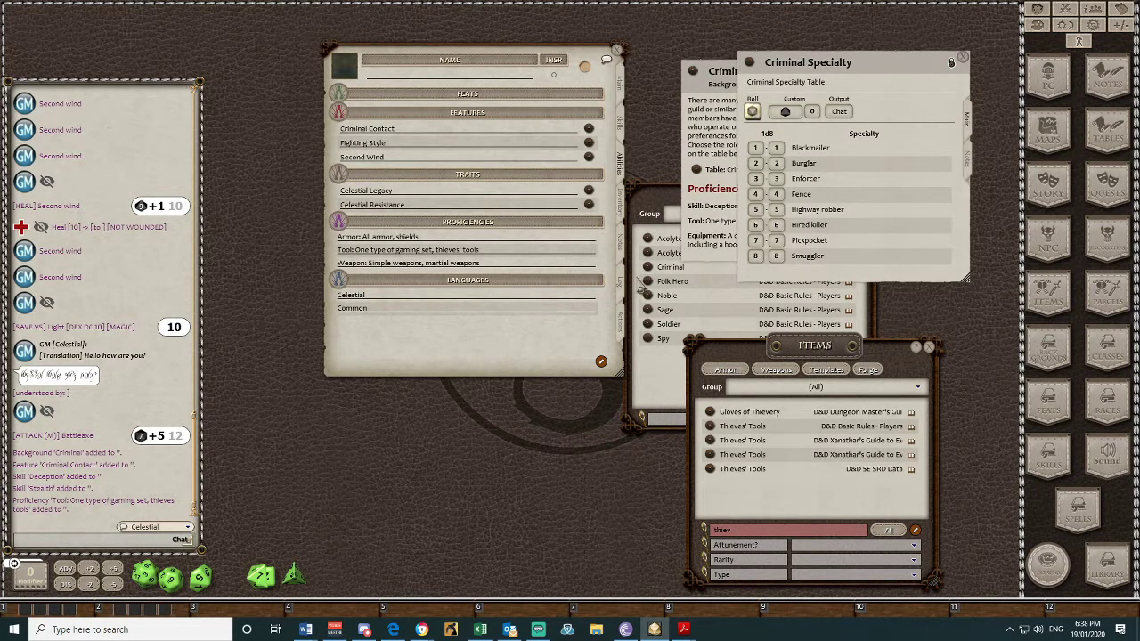
pyautogui.click(624, 249)
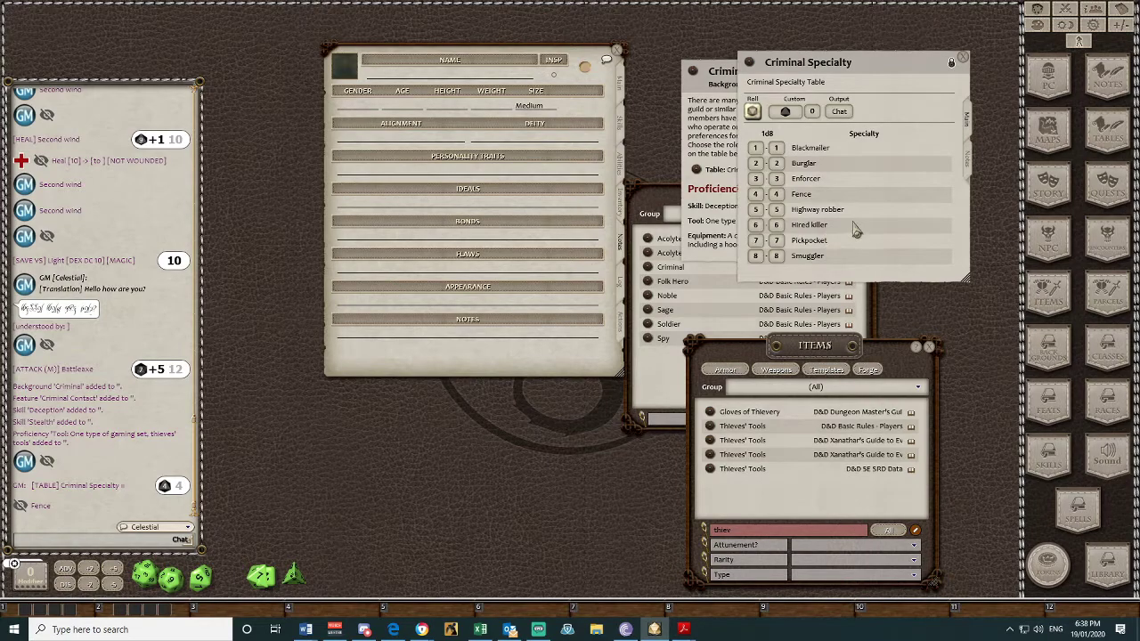
pyautogui.click(975, 167)
pyautogui.click(967, 117)
pyautogui.write('Fence - Criminal speciality')
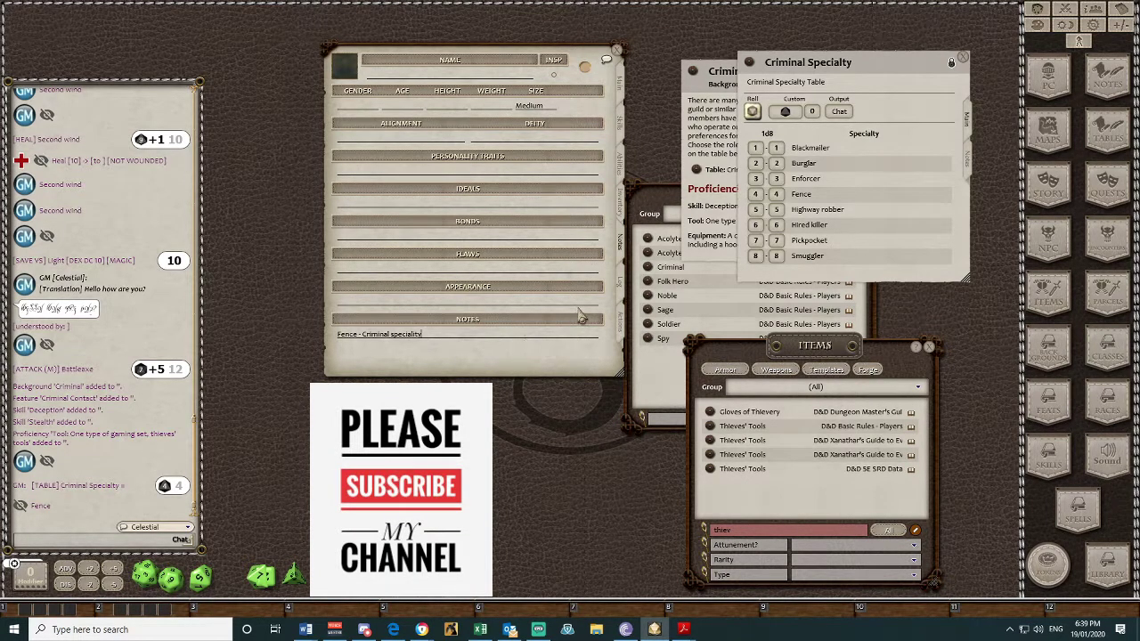
pyautogui.click(734, 171)
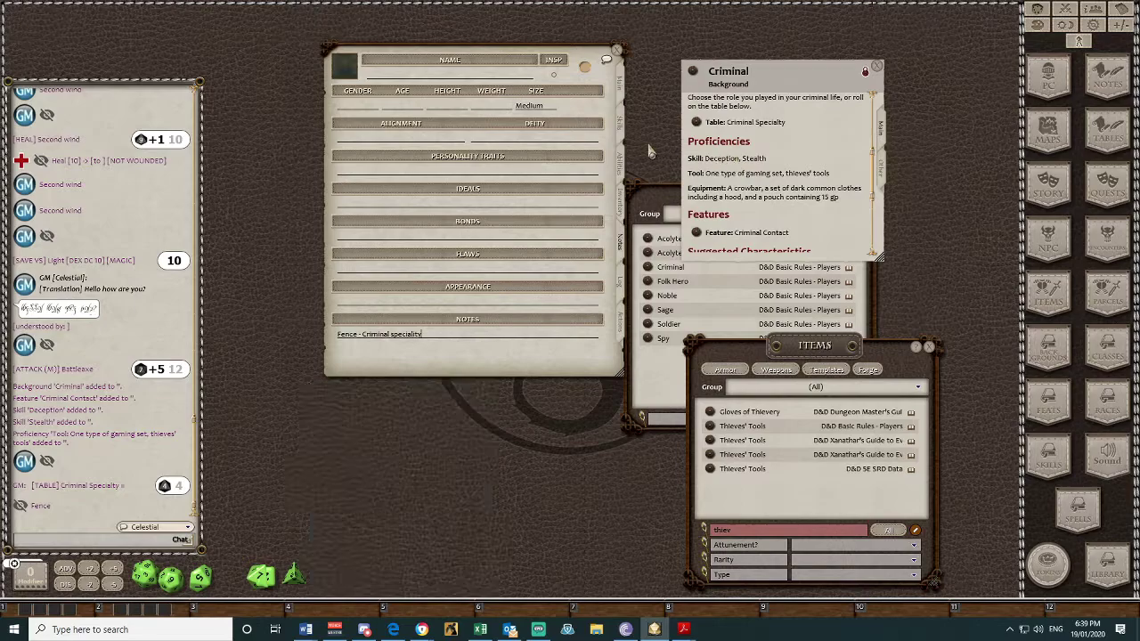
# - Review the skills list, then return to the character's notes page
pyautogui.click(624, 132)
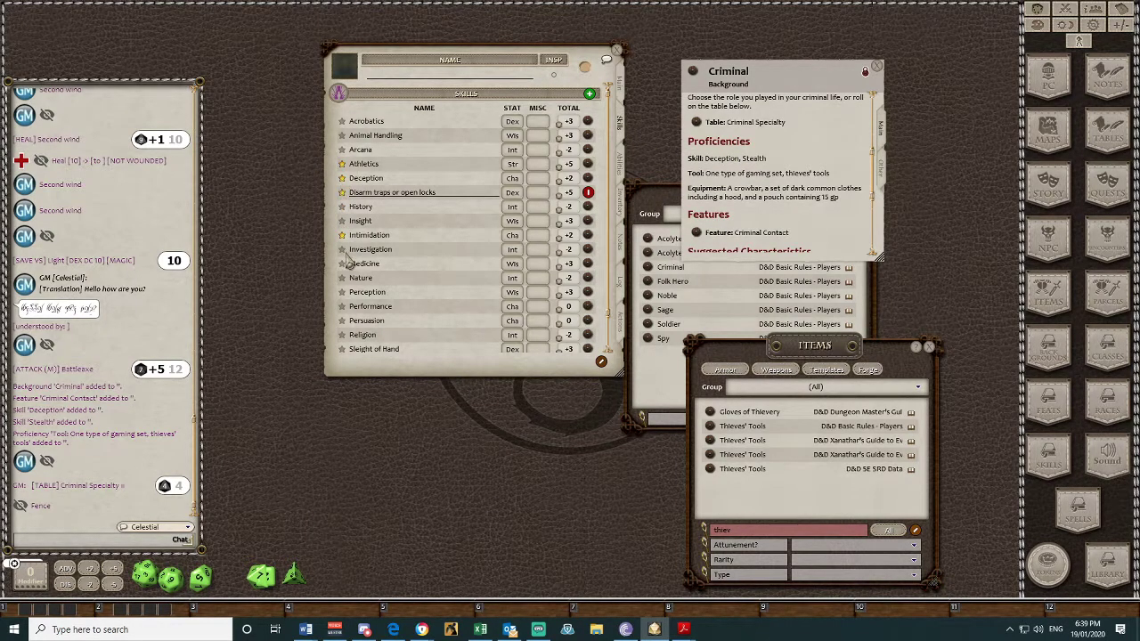
pyautogui.scroll(-2, 356, 348)
pyautogui.scroll(-3, 713, 198)
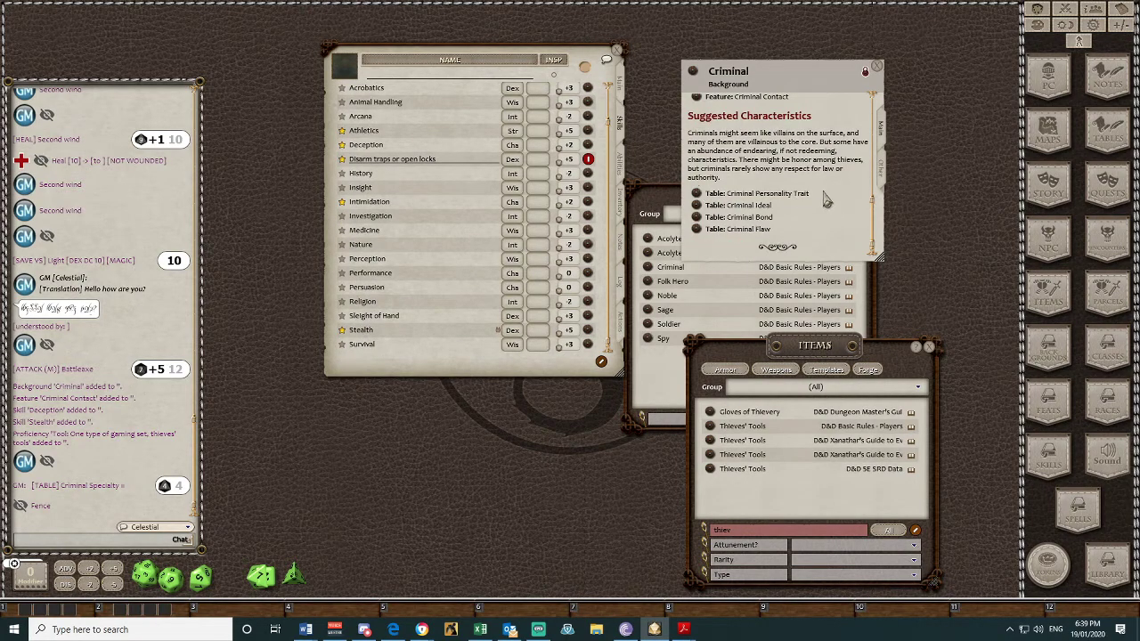
pyautogui.click(622, 249)
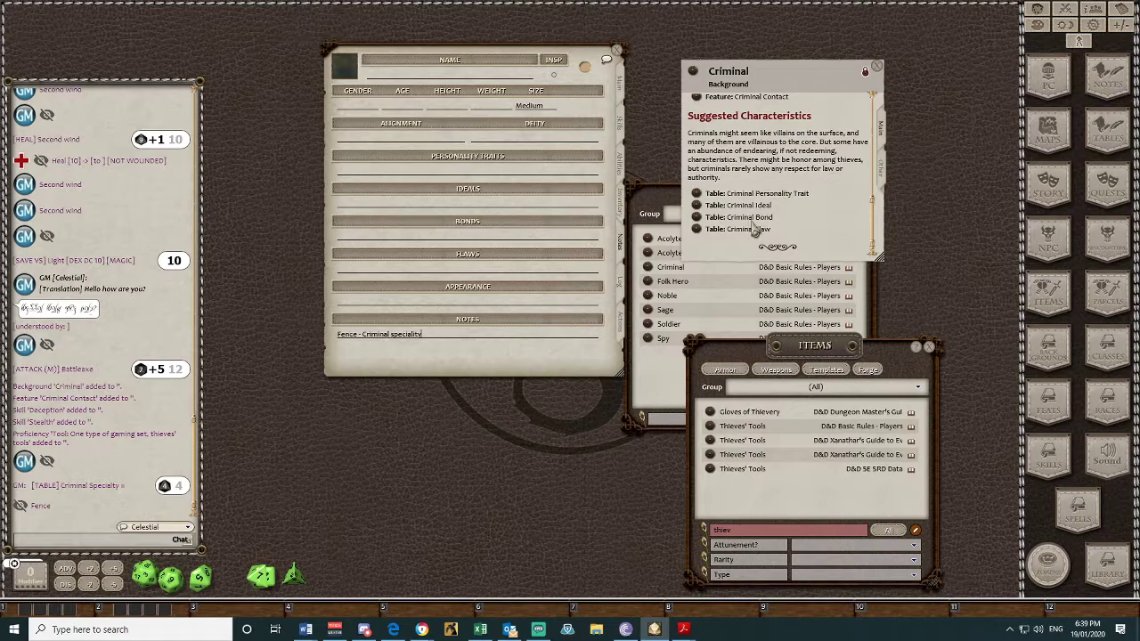
# - Roll a Criminal personality trait and place it in Personality Traits
pyautogui.click(697, 194)
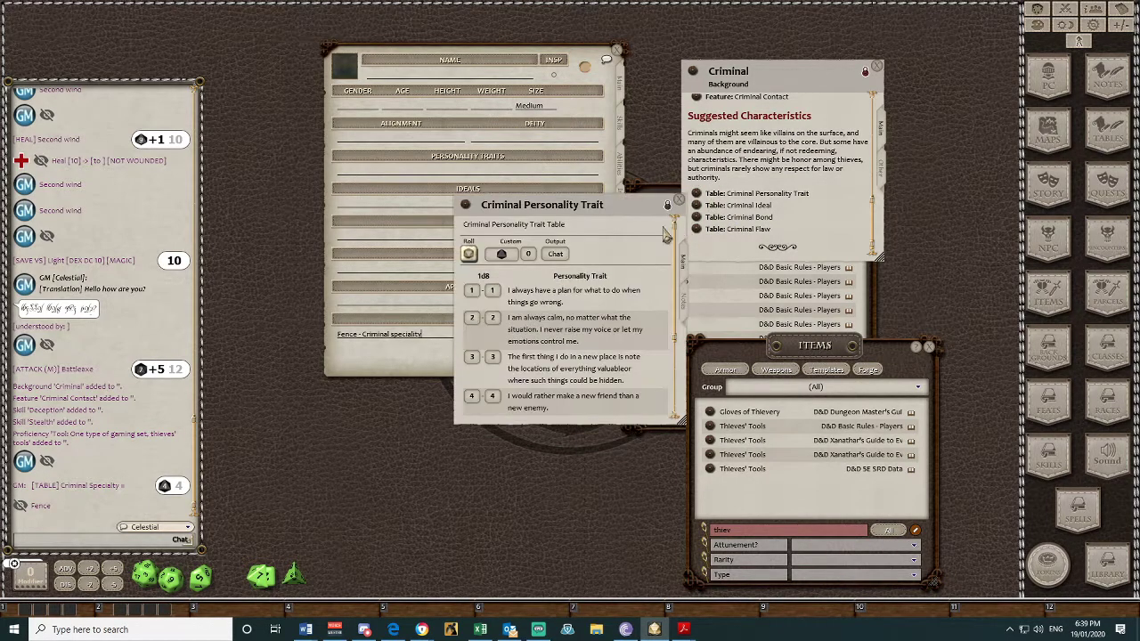
pyautogui.moveTo(620, 208)
pyautogui.mouseDown()
pyautogui.moveTo(902, 140)
pyautogui.moveTo(898, 131)
pyautogui.mouseUp()
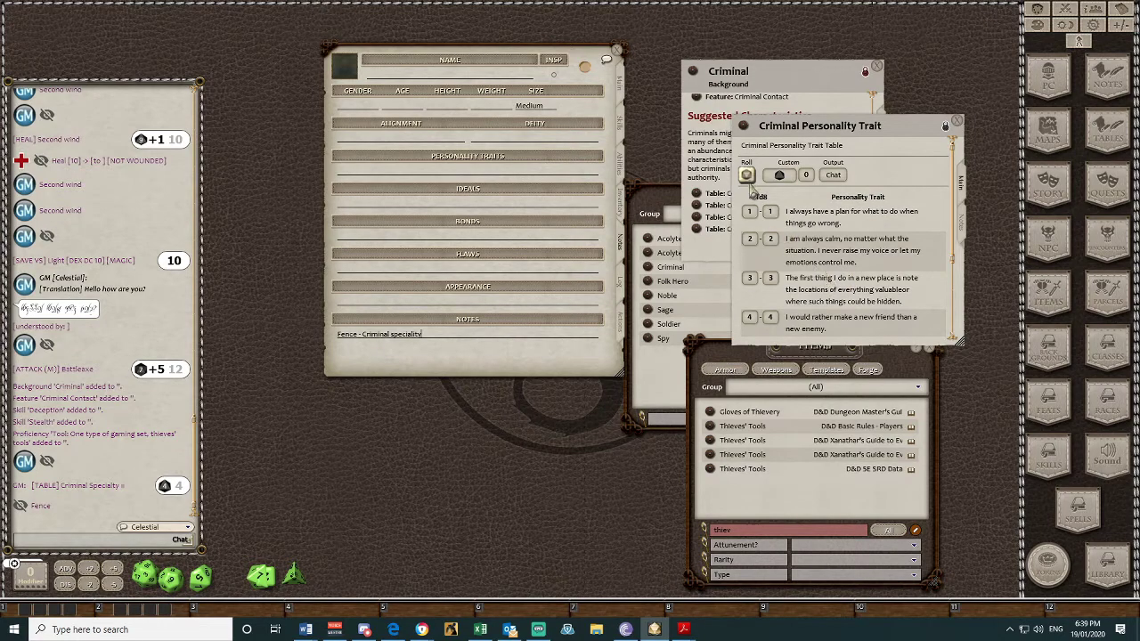
pyautogui.click(746, 175)
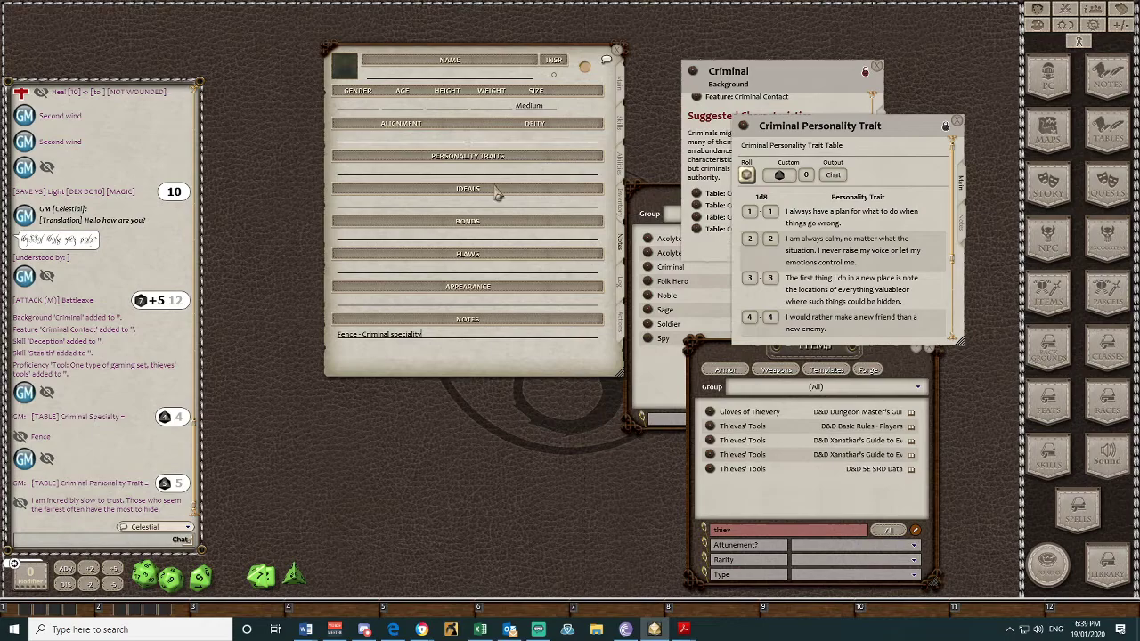
pyautogui.moveTo(73, 505)
pyautogui.mouseDown()
pyautogui.moveTo(316, 403)
pyautogui.moveTo(392, 203)
pyautogui.moveTo(350, 169)
pyautogui.moveTo(398, 176)
pyautogui.mouseUp()
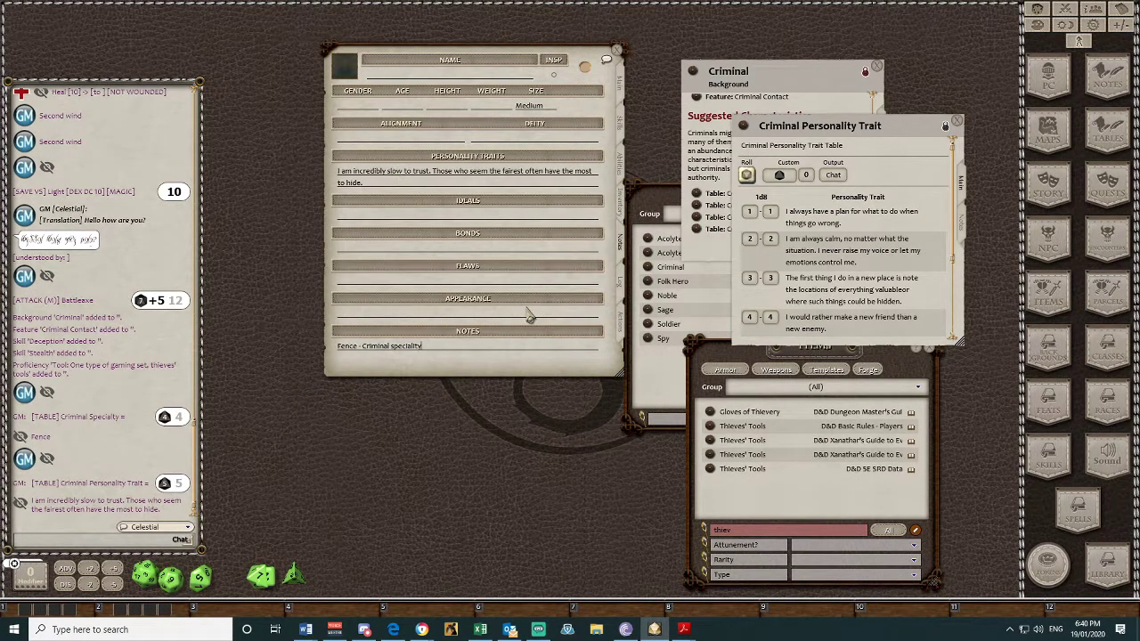
pyautogui.click(697, 193)
# - Roll the Criminal Ideal and Bond tables, filling Ideals with Charity and Bonds with the old-debt bond
pyautogui.click(697, 205)
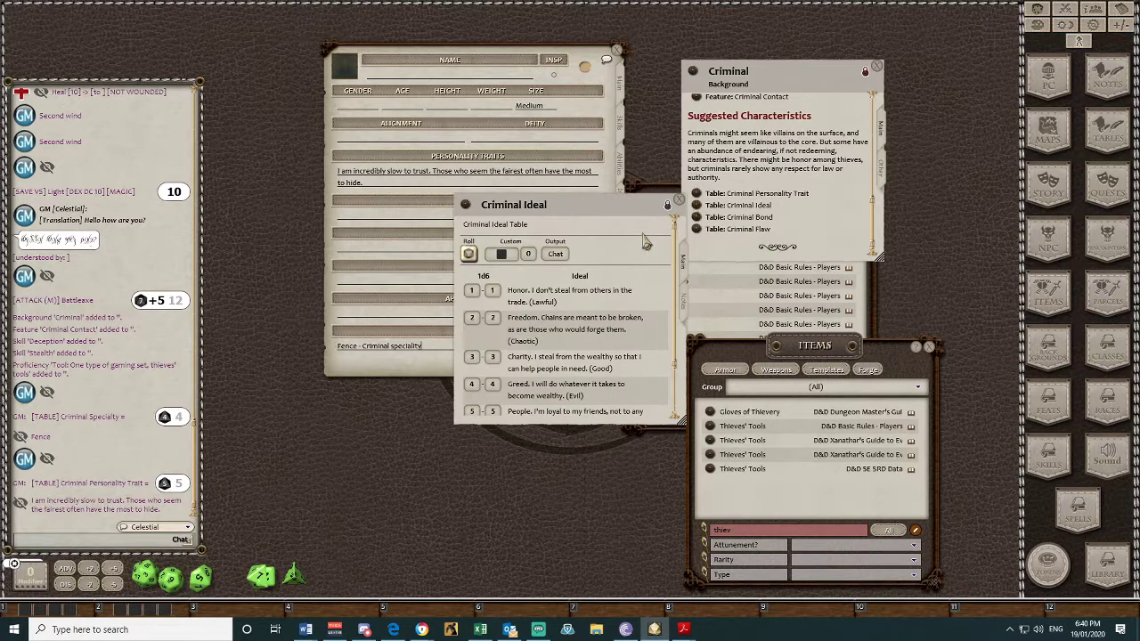
pyautogui.click(469, 254)
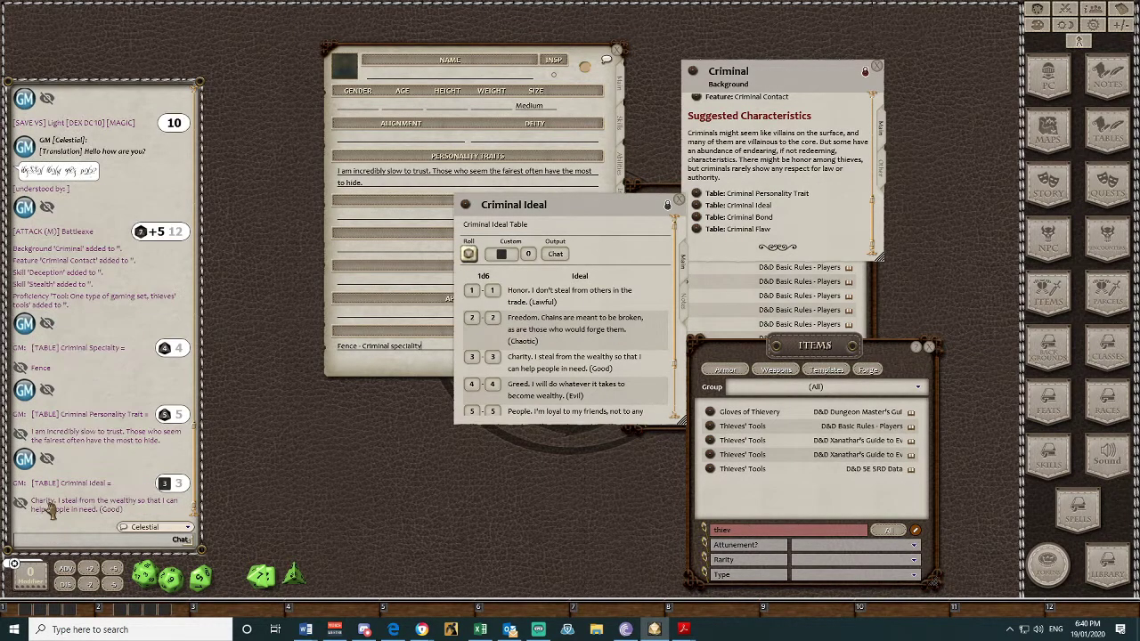
pyautogui.moveTo(51, 510)
pyautogui.mouseDown()
pyautogui.moveTo(481, 300)
pyautogui.moveTo(397, 226)
pyautogui.mouseUp()
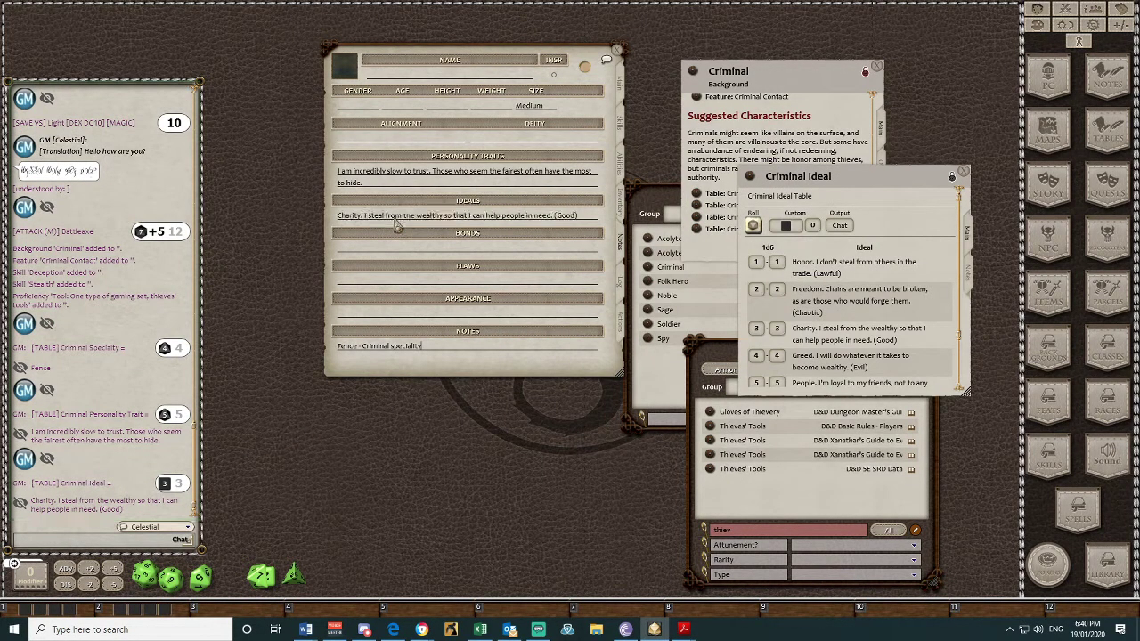
pyautogui.click(696, 216)
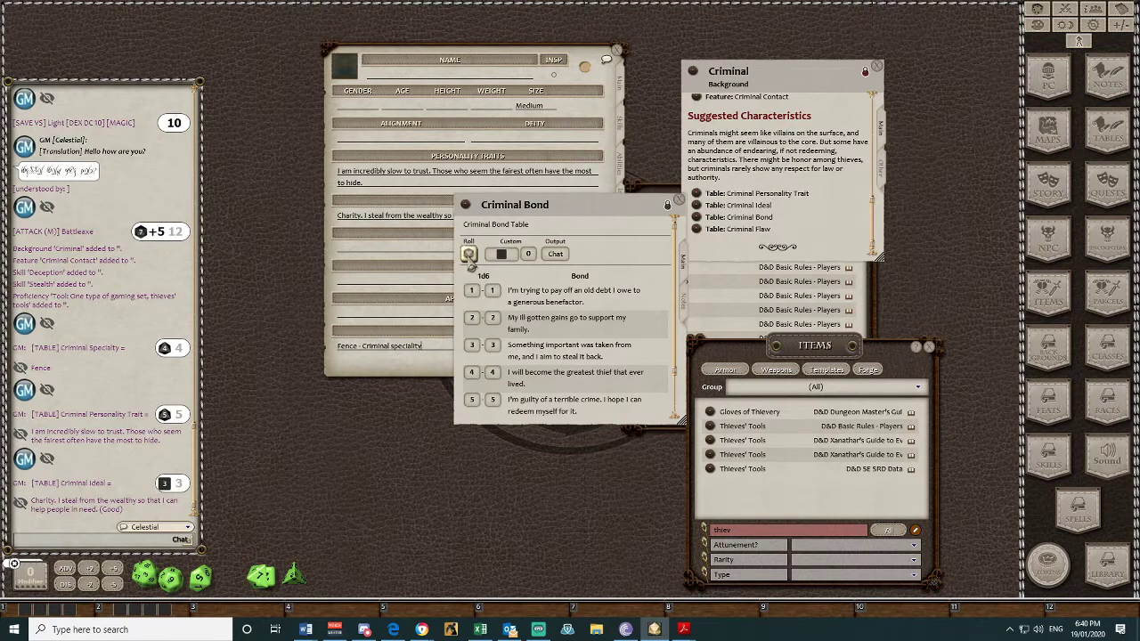
pyautogui.click(470, 254)
pyautogui.moveTo(54, 505)
pyautogui.mouseDown()
pyautogui.moveTo(486, 201)
pyautogui.moveTo(258, 323)
pyautogui.moveTo(374, 255)
pyautogui.mouseUp()
# - Roll a Criminal flaw, place the innocent-prisoner result in Flaws, and close the table
pyautogui.click(696, 229)
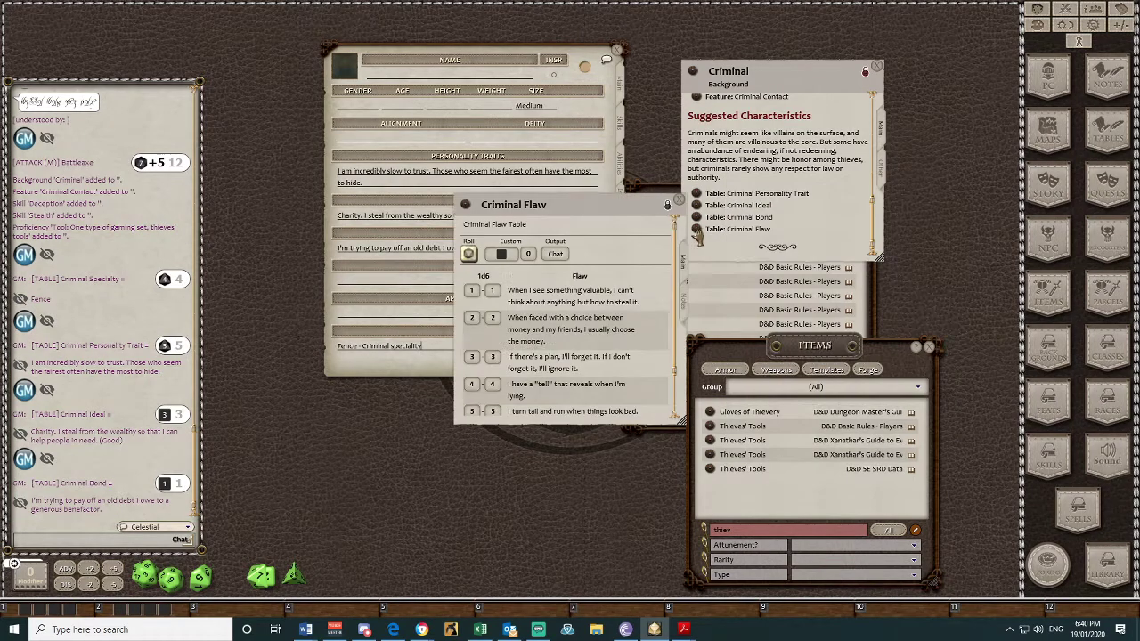
pyautogui.moveTo(472, 320); pyautogui.dragTo(723, 310)
pyautogui.click(720, 243)
pyautogui.moveTo(58, 512)
pyautogui.mouseDown()
pyautogui.moveTo(472, 357)
pyautogui.moveTo(470, 278)
pyautogui.mouseUp()
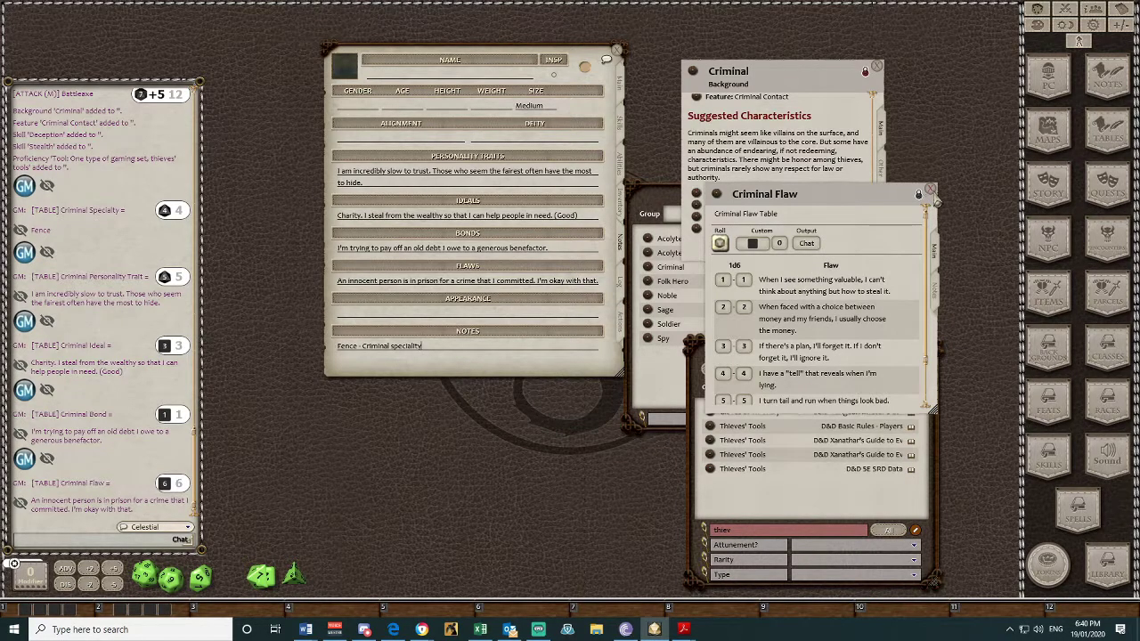
pyautogui.click(931, 190)
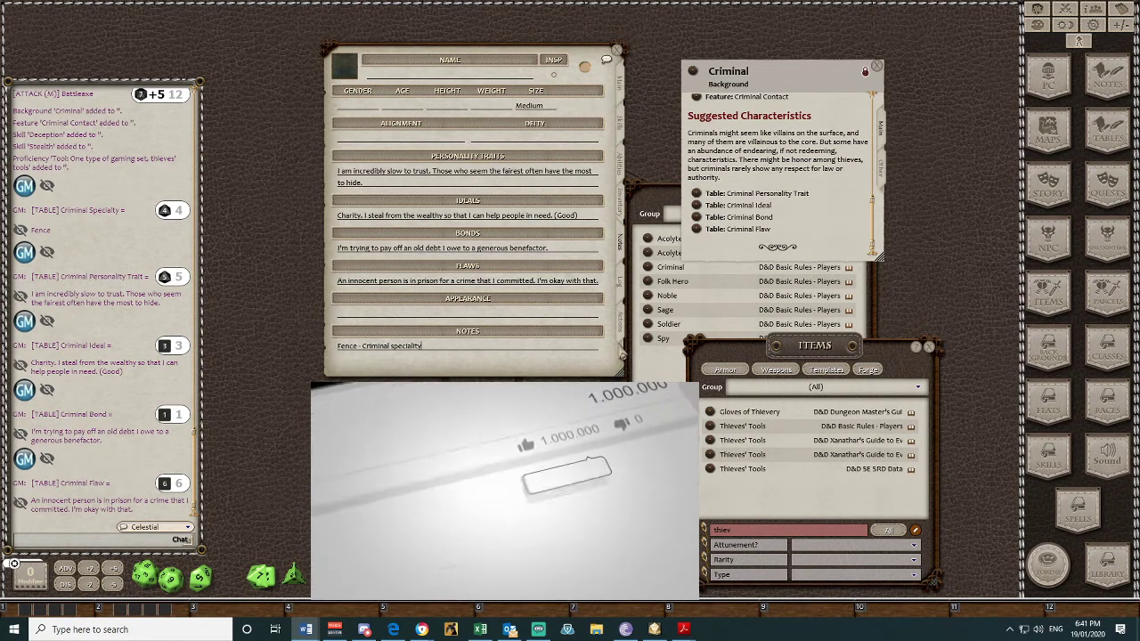
# - Mark the Battleaxe as proficient so its attack shows +5 on the Actions page
pyautogui.click(619, 319)
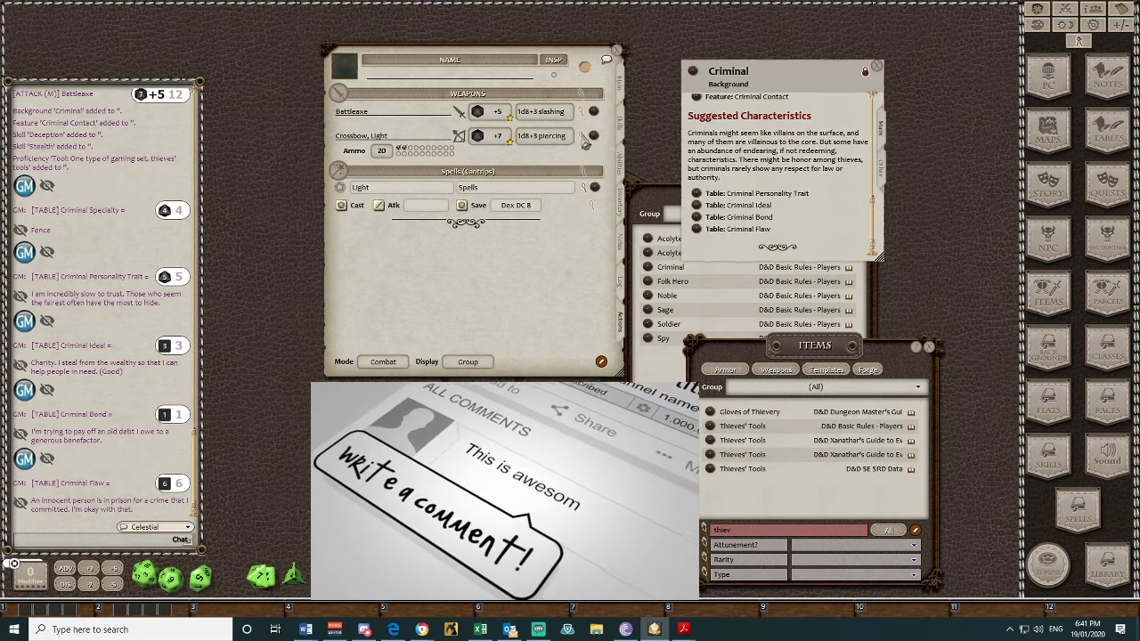
pyautogui.click(593, 111)
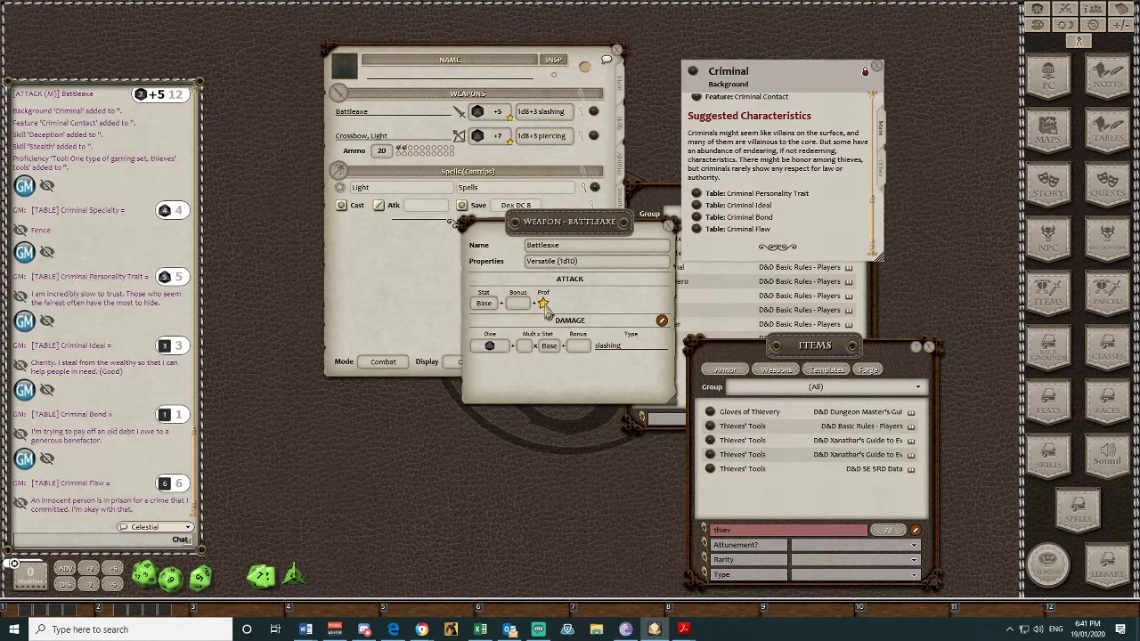
pyautogui.click(543, 304)
pyautogui.click(670, 230)
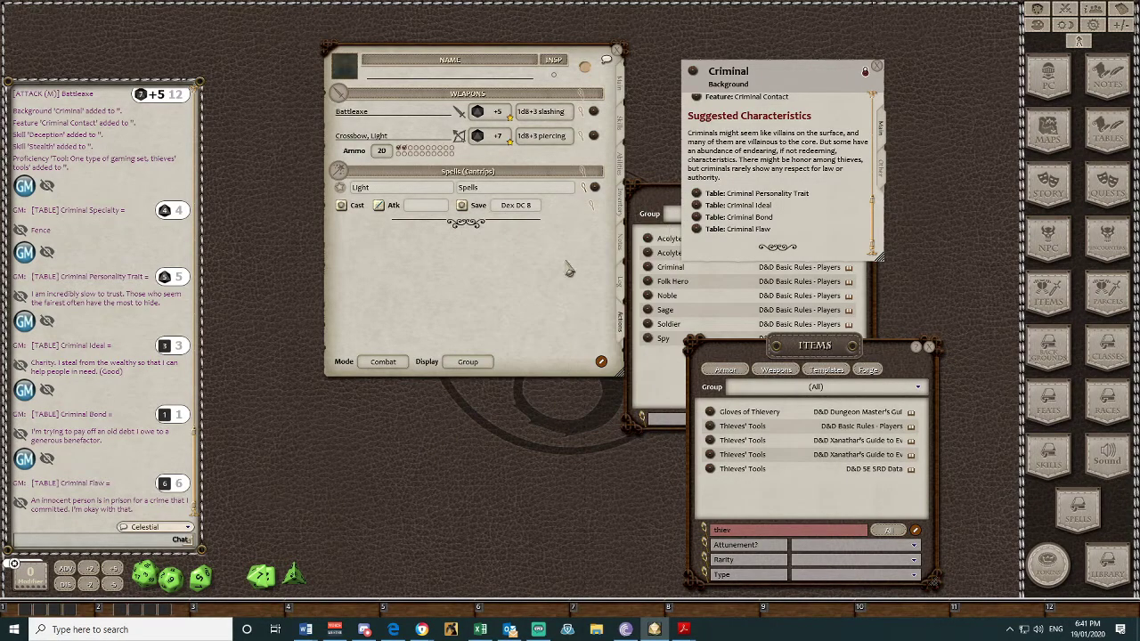
# - Add a new action entry named Healing in a Potion group
pyautogui.click(601, 362)
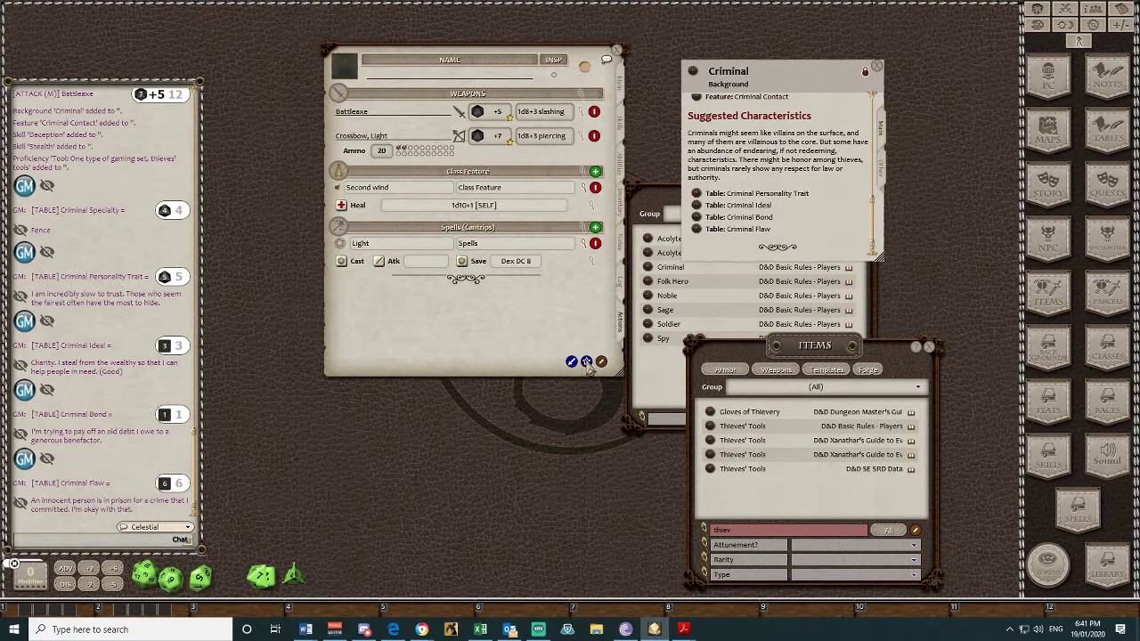
pyautogui.click(587, 364)
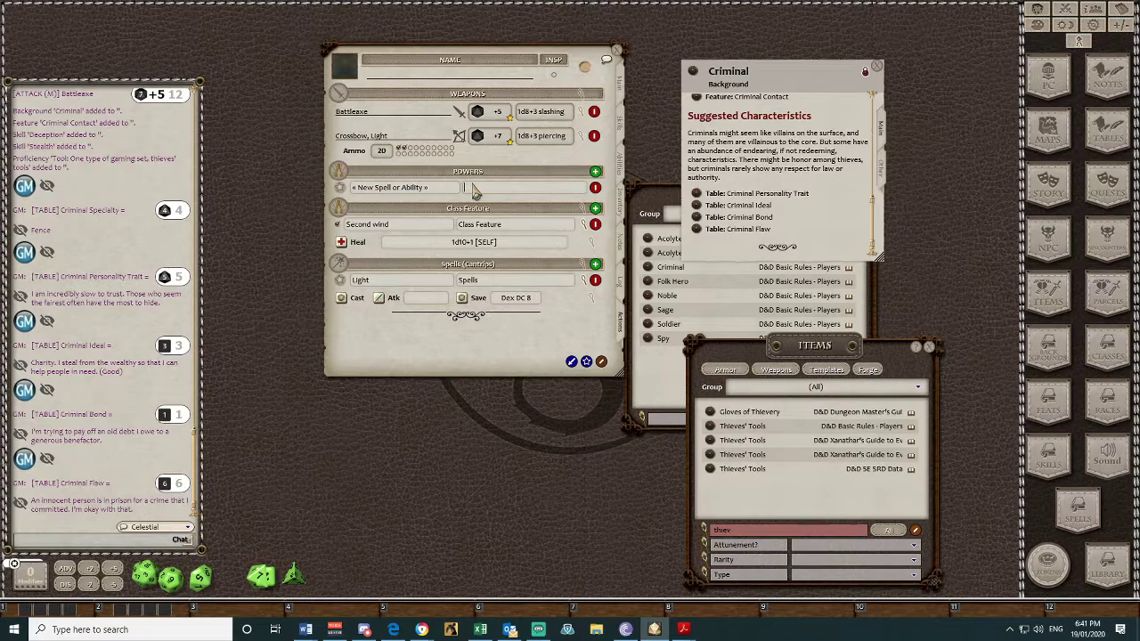
pyautogui.write('Potion')
pyautogui.click(399, 189)
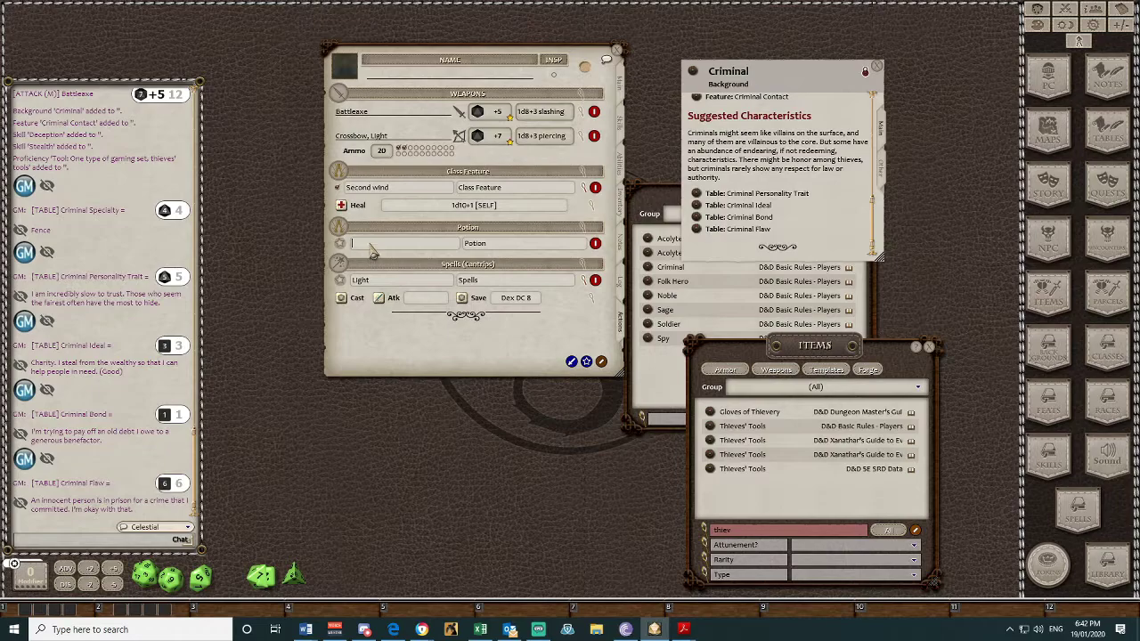
pyautogui.write('Healing')
# - Add a blank Heal action beneath the Healing entry
pyautogui.rightClick(531, 242)
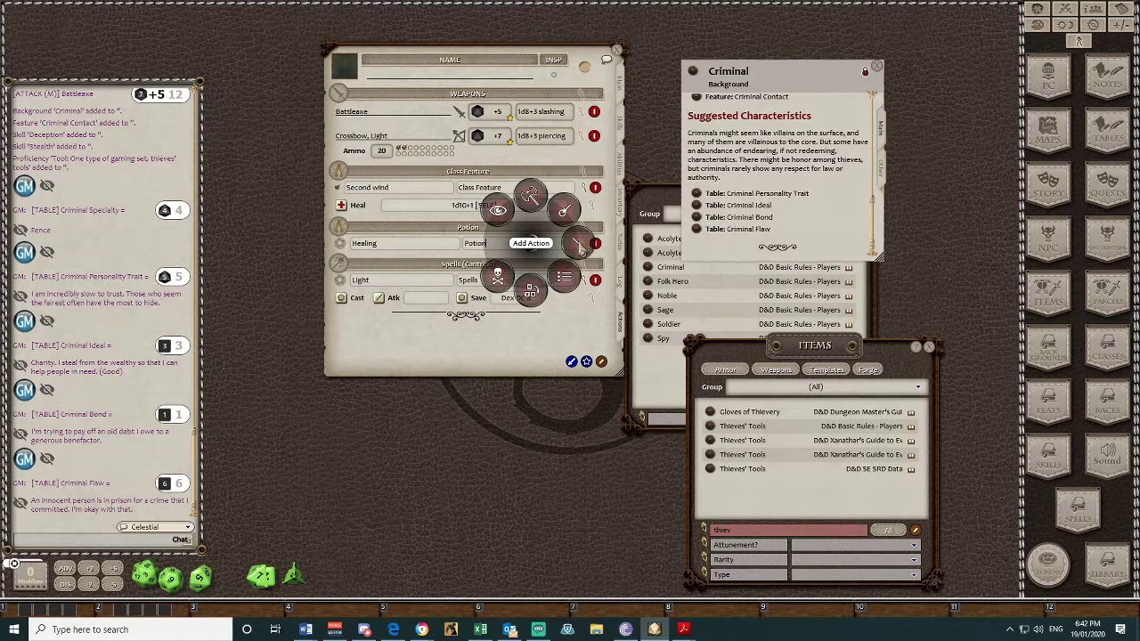
pyautogui.click(503, 250)
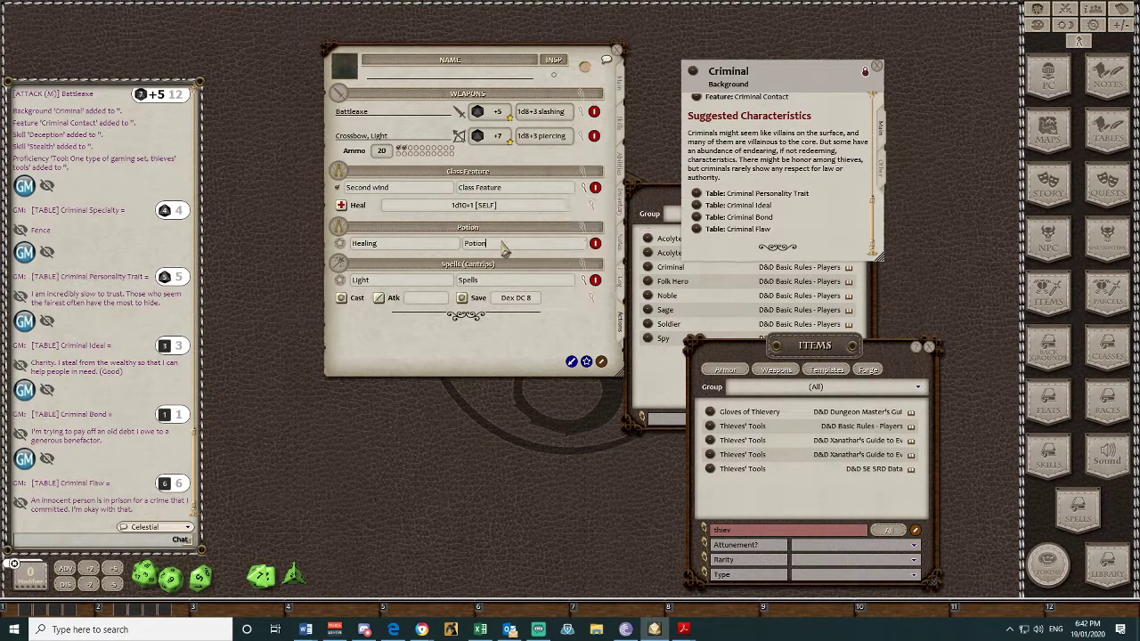
pyautogui.rightClick(505, 244)
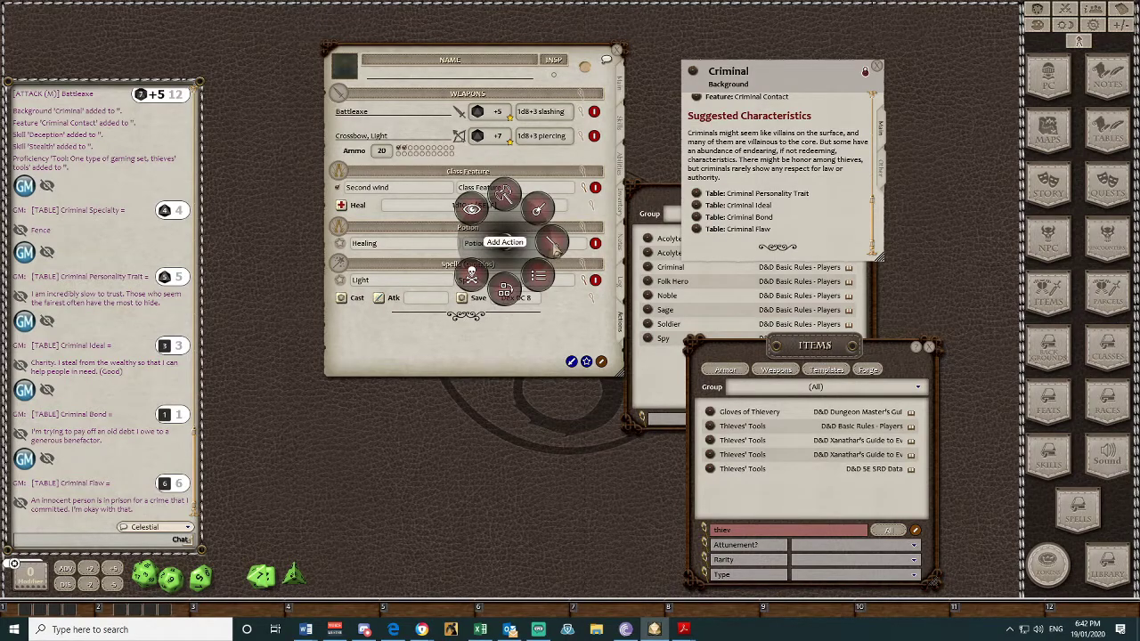
pyautogui.click(553, 246)
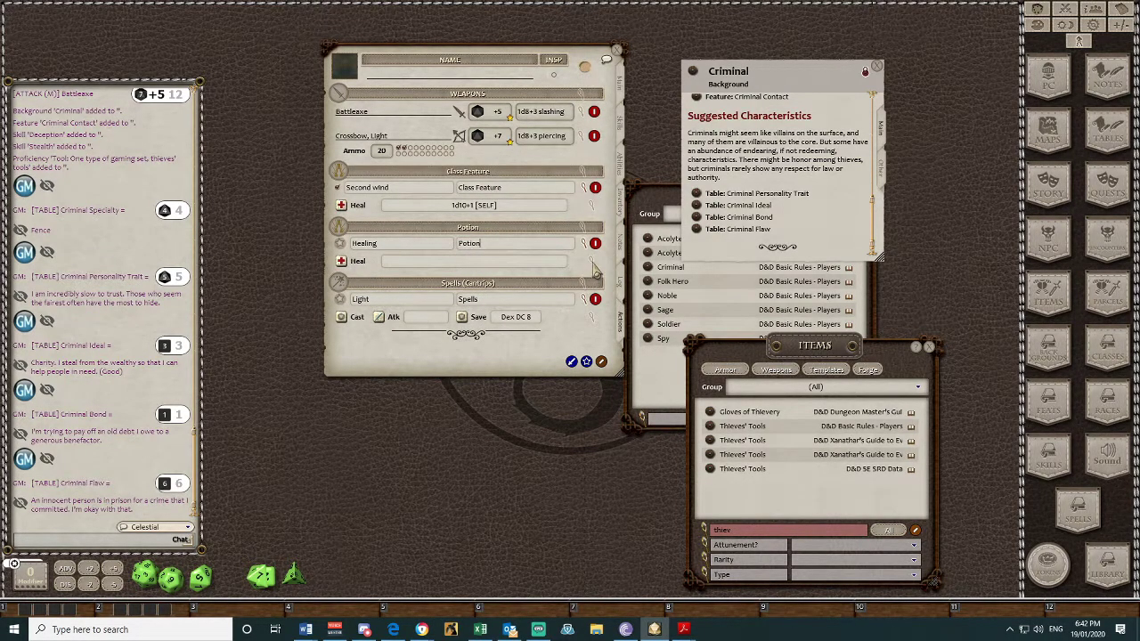
# - Give the Healing heal action 2d4 dice with a +2 bonus, then close the windows
pyautogui.click(593, 265)
pyautogui.write('healing')
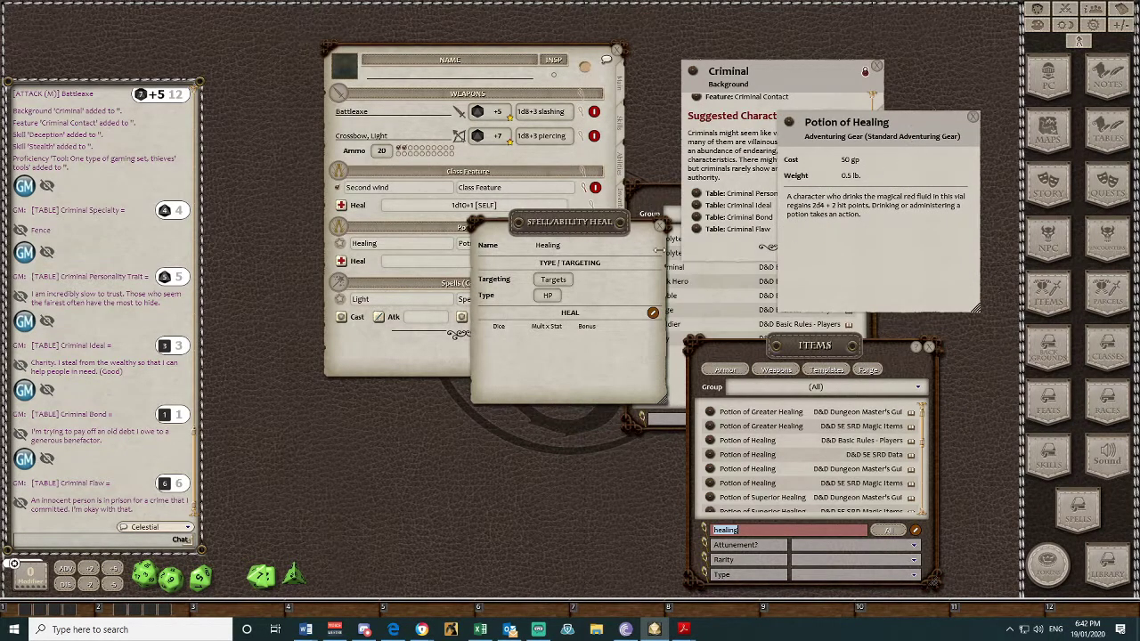
pyautogui.click(661, 226)
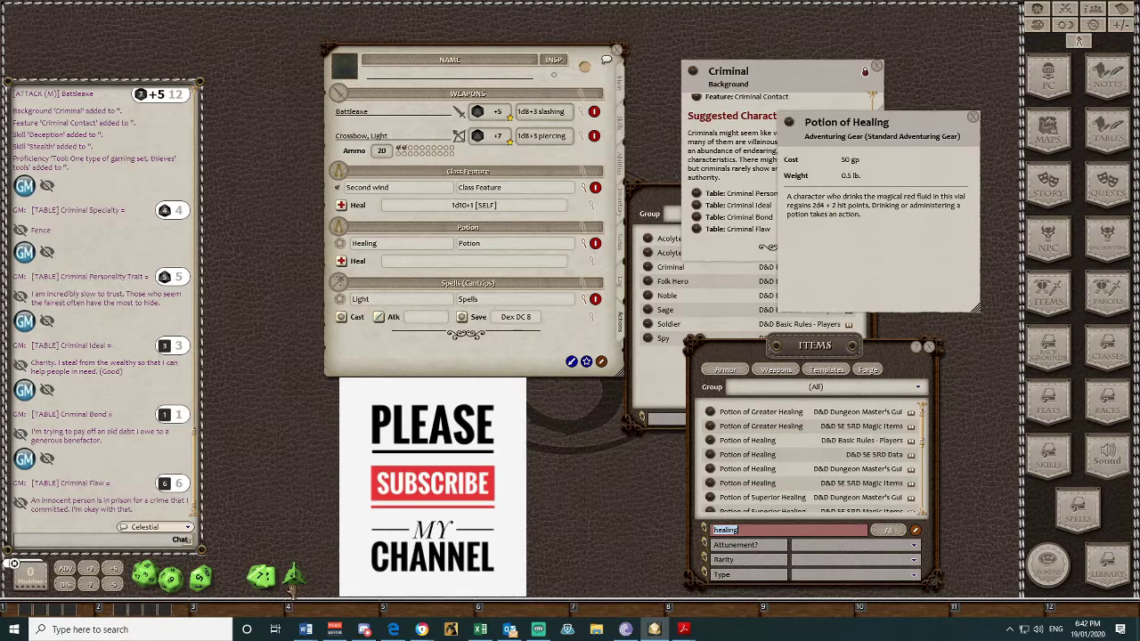
pyautogui.rightClick(292, 565)
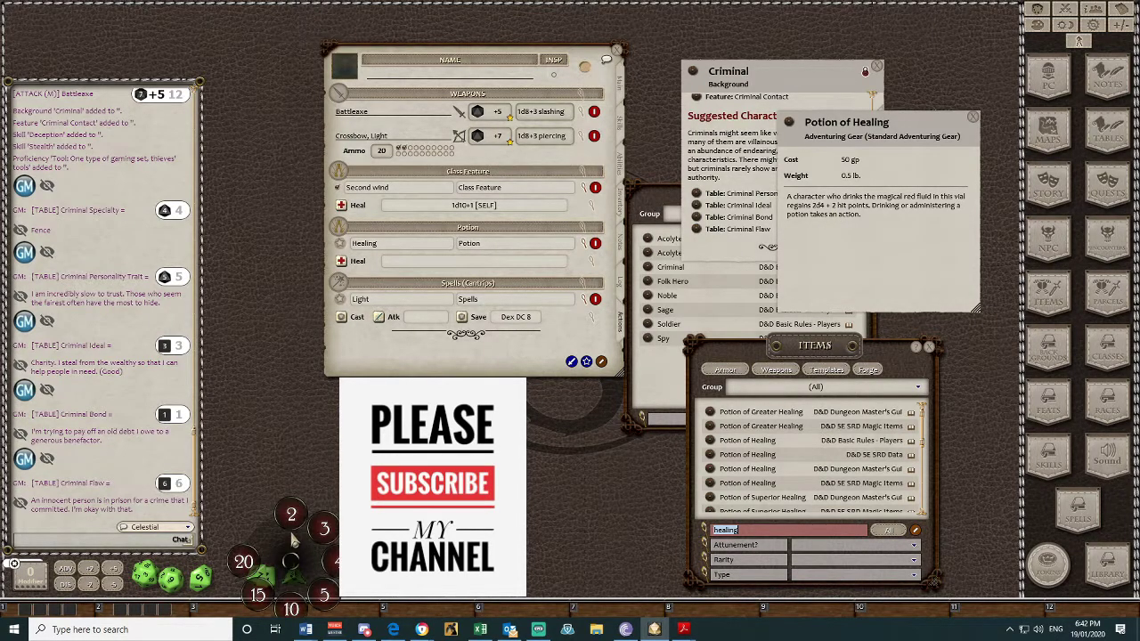
pyautogui.click(291, 518)
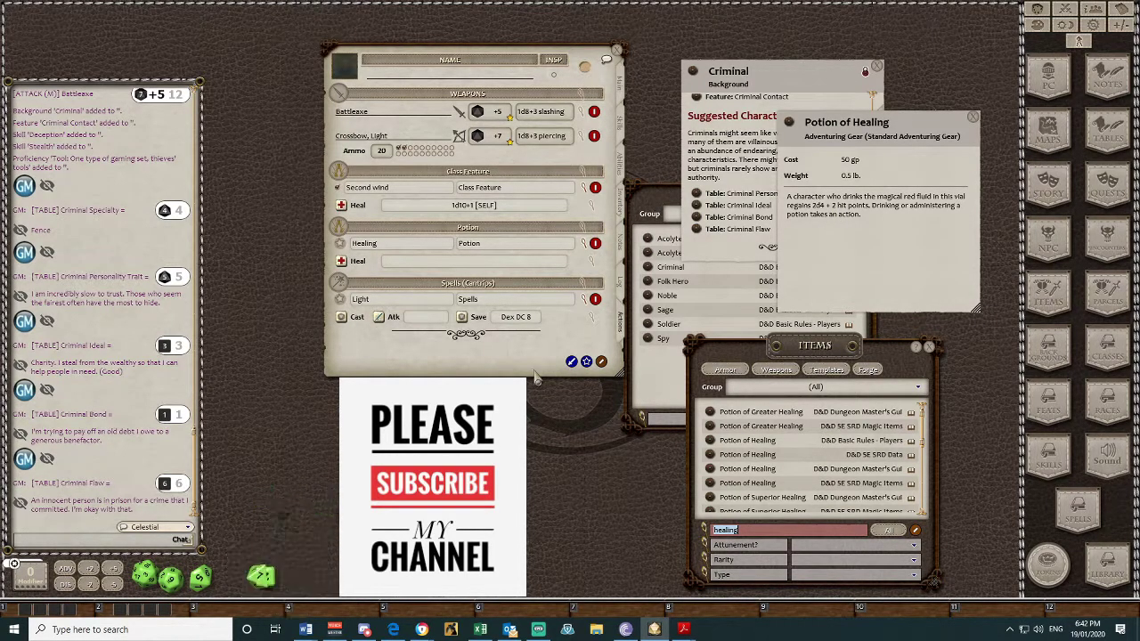
pyautogui.click(591, 261)
pyautogui.rightClick(439, 495)
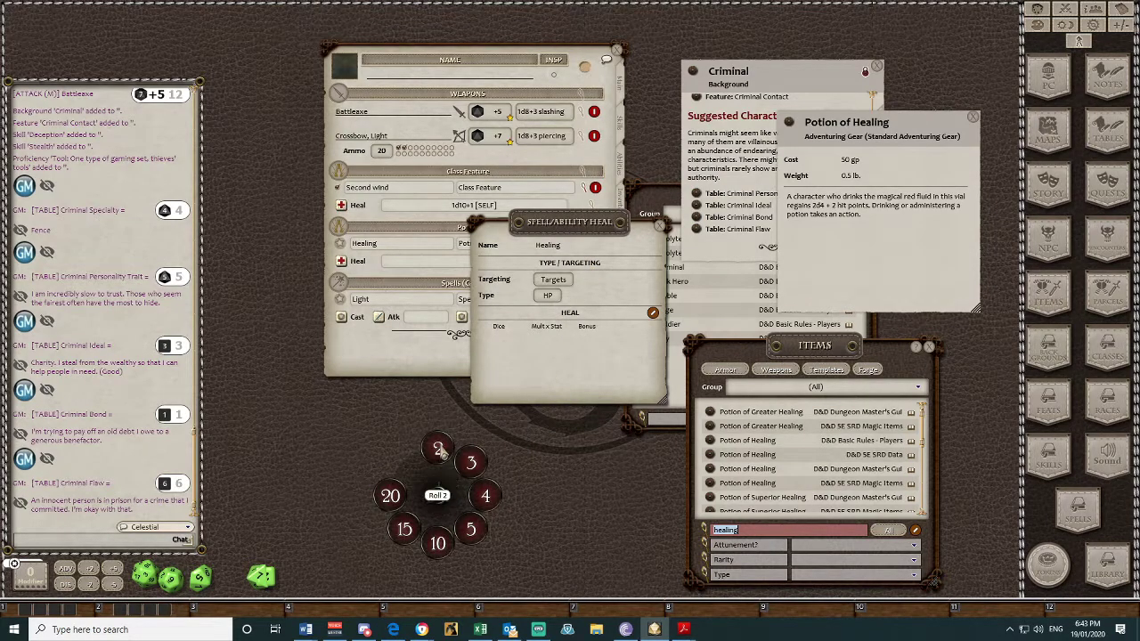
pyautogui.moveTo(438, 449); pyautogui.dragTo(499, 338)
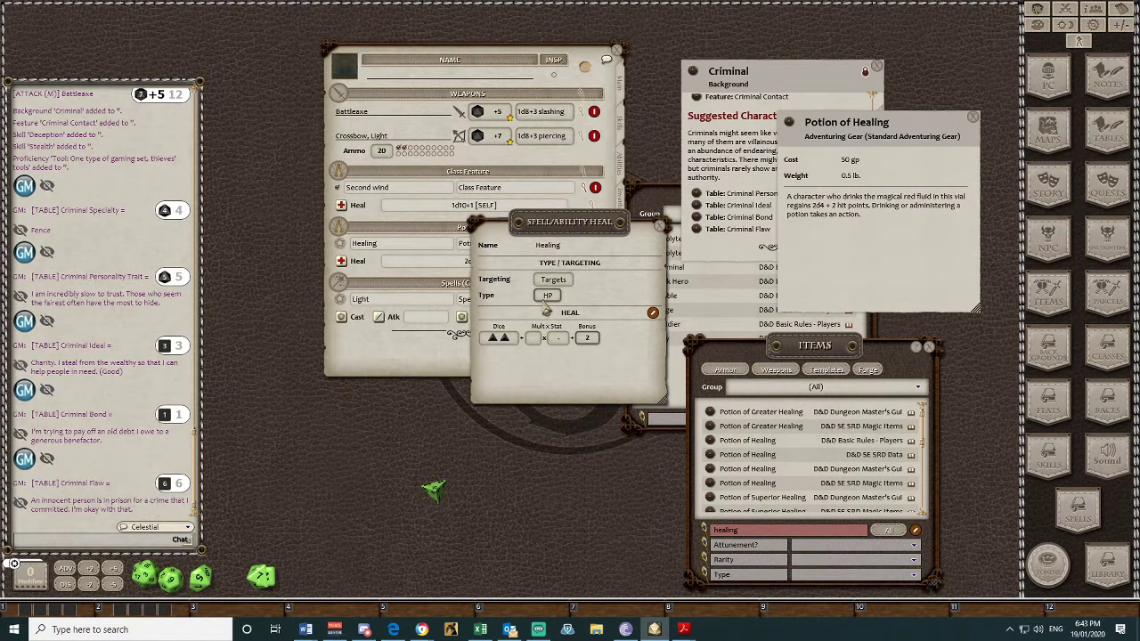
pyautogui.click(547, 297)
pyautogui.click(660, 225)
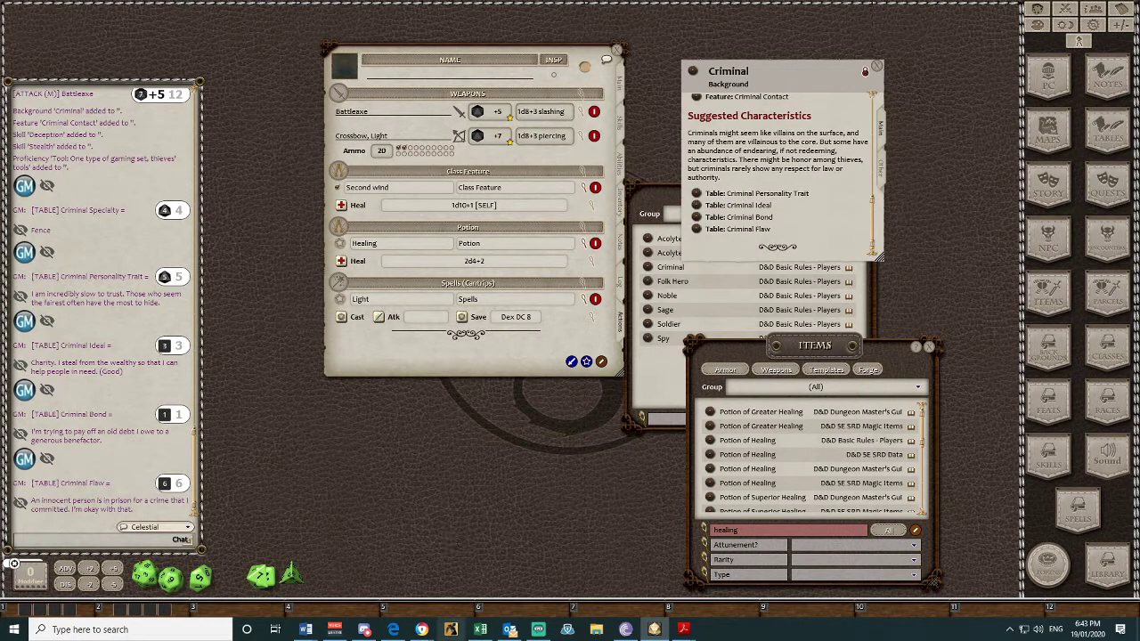
# - Create a second Potion-group entry named Invisibility below Healing
pyautogui.moveTo(426, 631)
pyautogui.rightClick(524, 242)
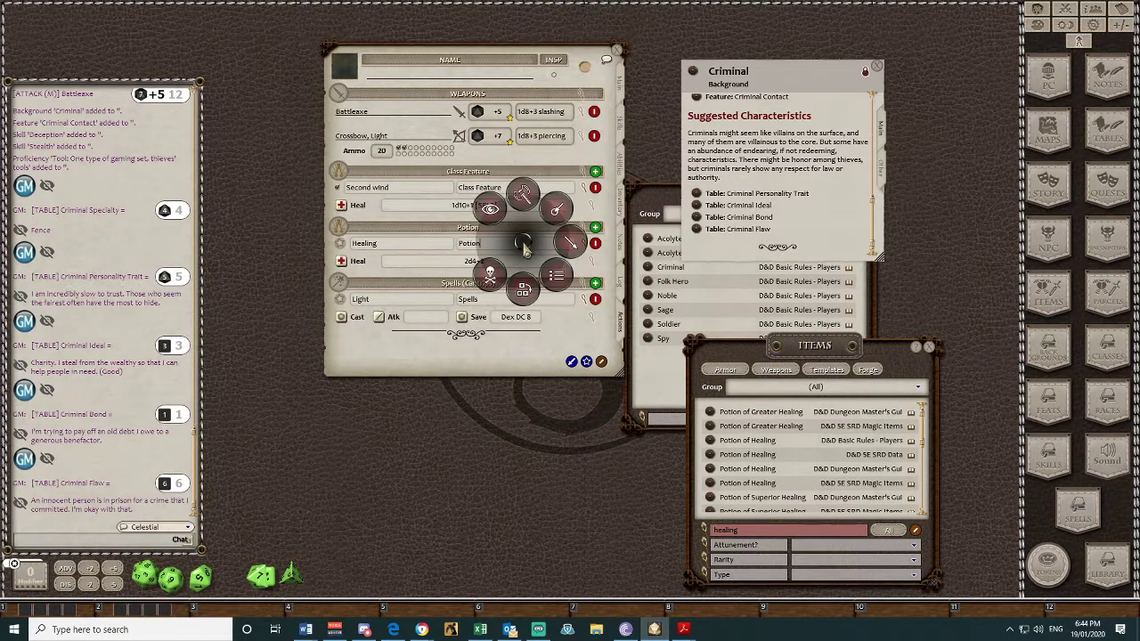
pyautogui.click(528, 298)
pyautogui.click(481, 190)
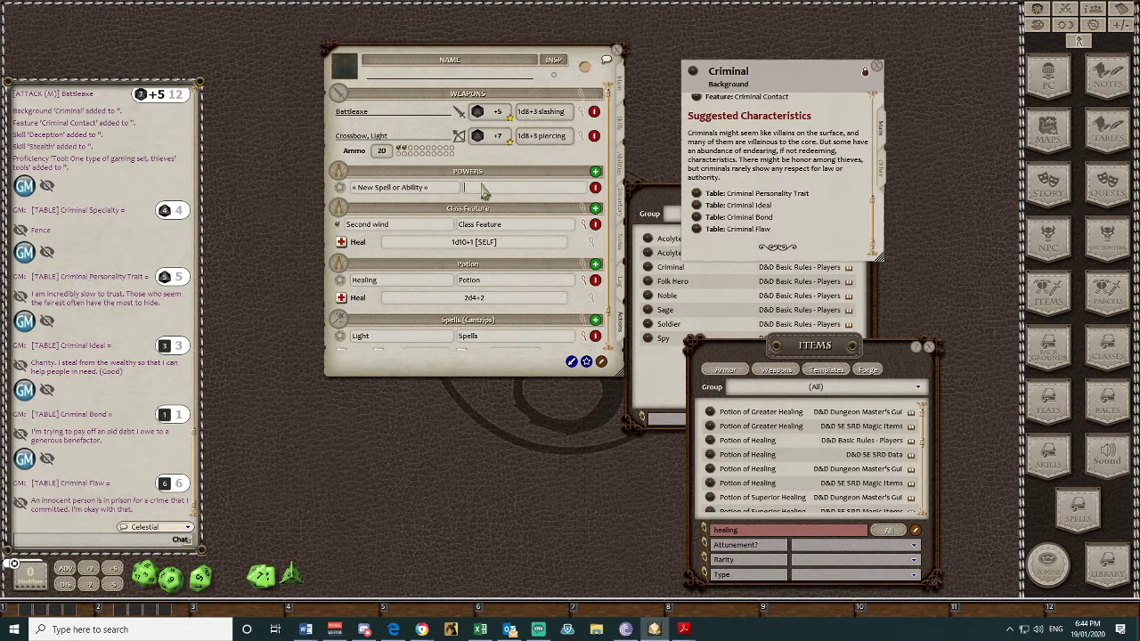
pyautogui.write('Potion')
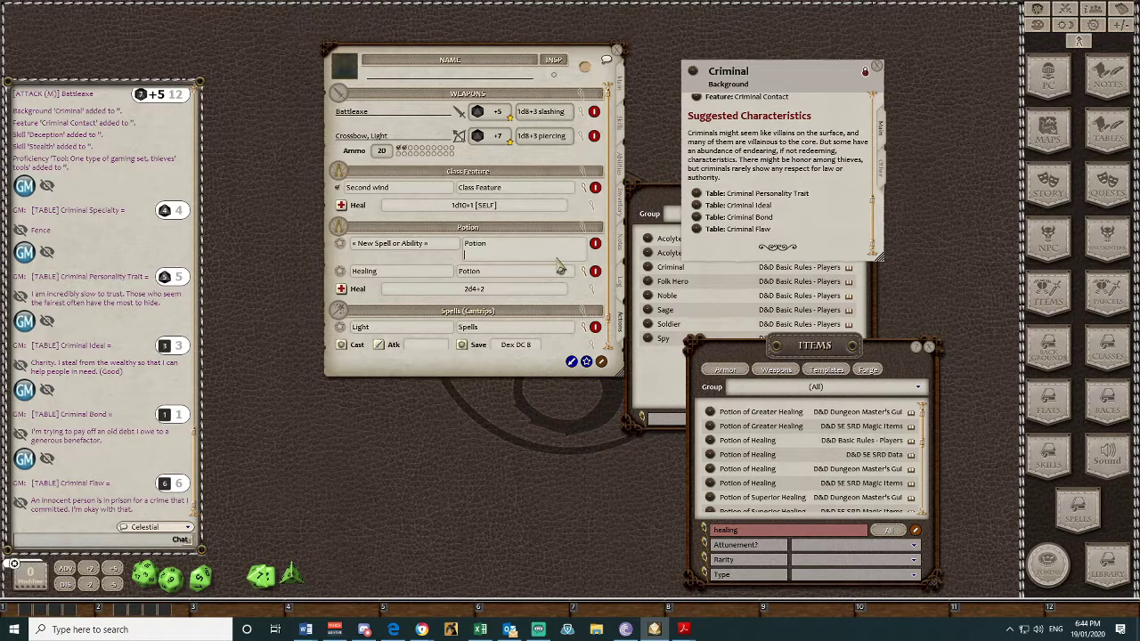
pyautogui.click(397, 244)
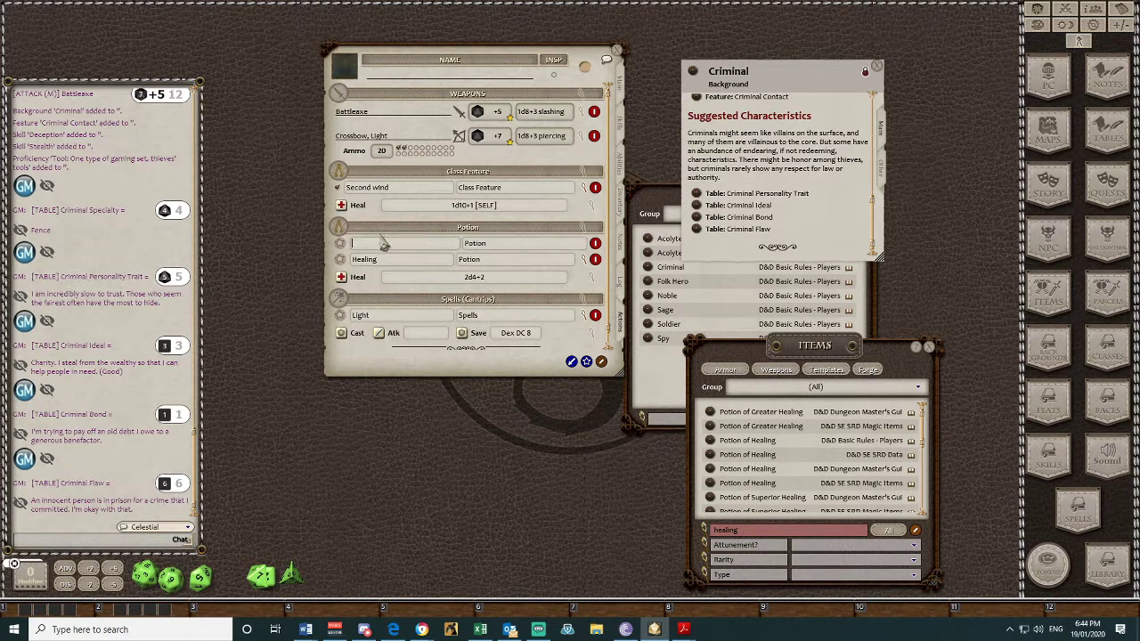
pyautogui.write('Invisibility')
pyautogui.press('Tab')
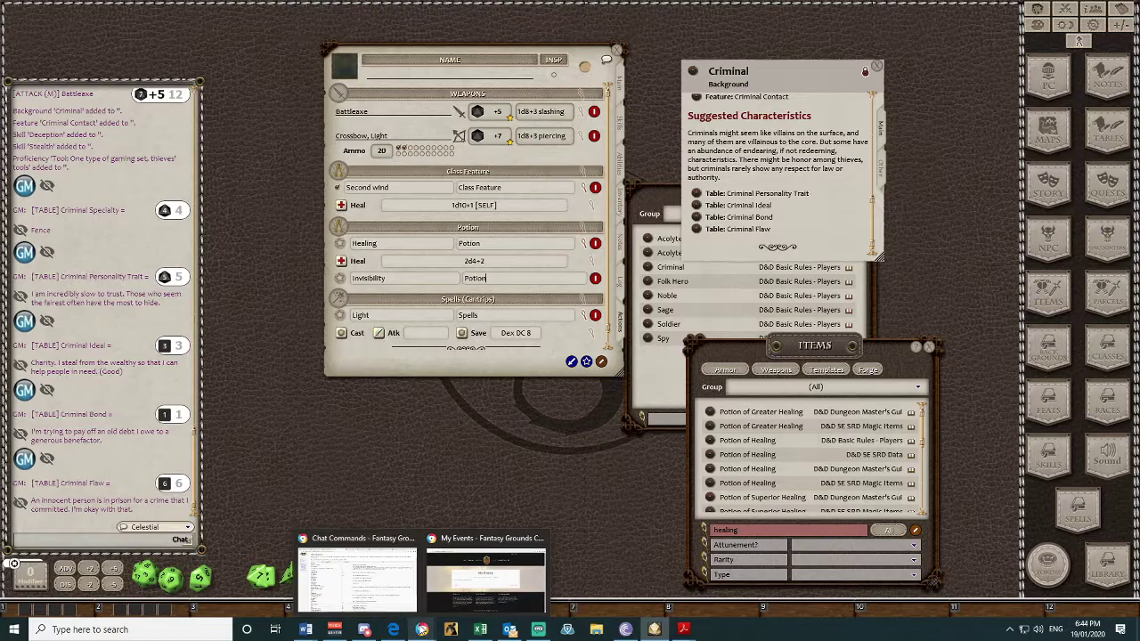
# - In Chrome, find the Invisible condition in the 5E Effects wiki's Conditions section
pyautogui.click(356, 579)
pyautogui.hotkey('ctrl', 'Tab')
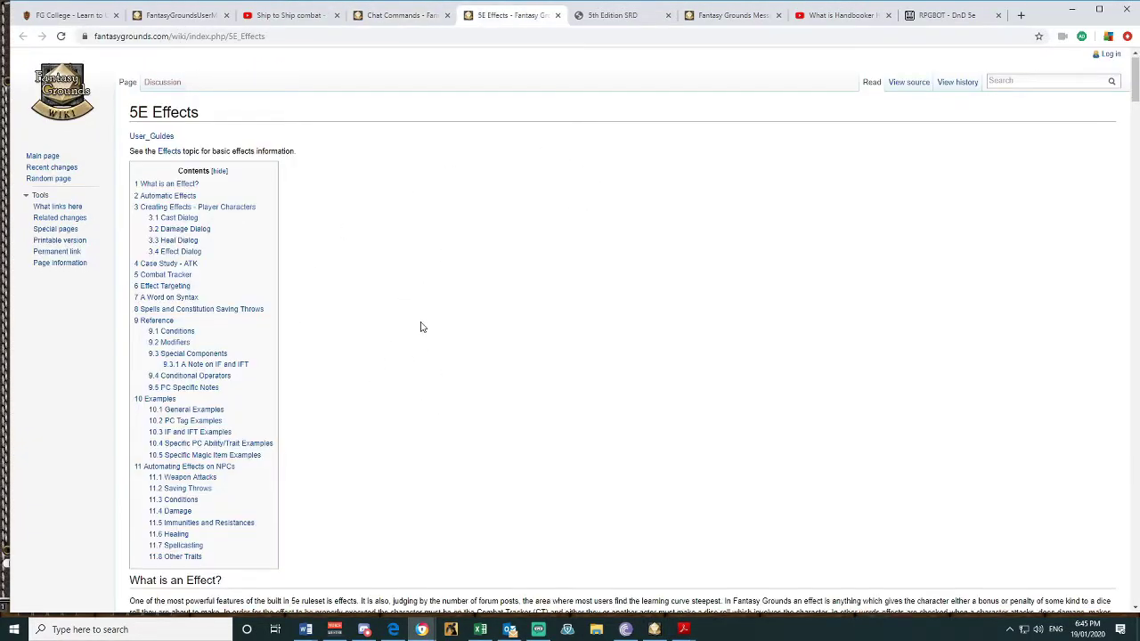
pyautogui.scroll(-2, 422, 325)
pyautogui.scroll(2, 422, 327)
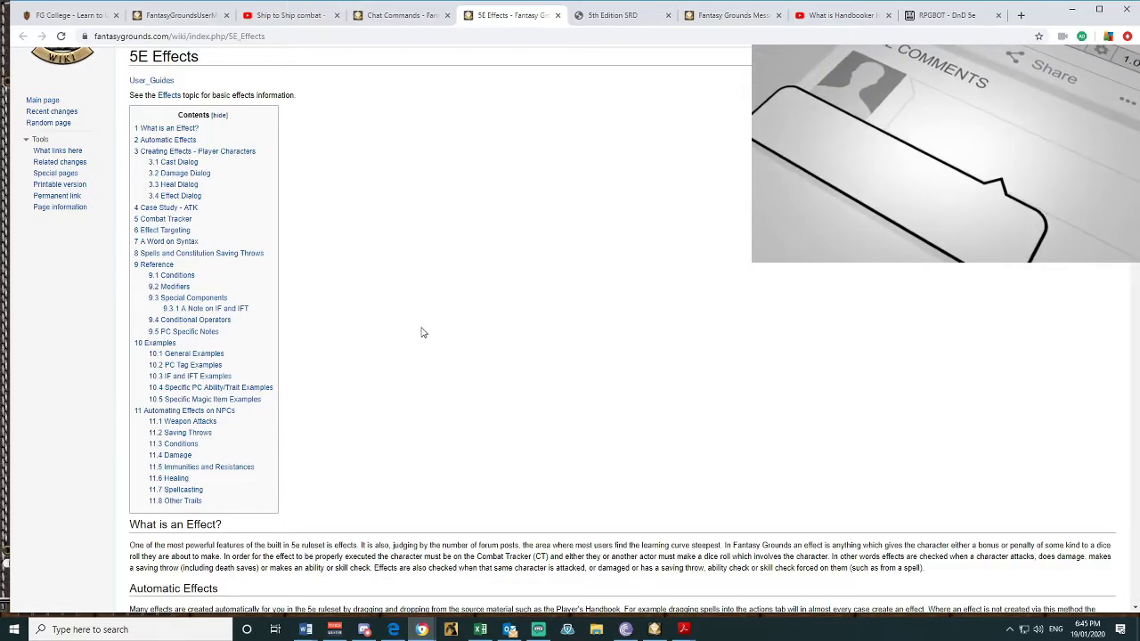
pyautogui.scroll(-3, 423, 332)
pyautogui.scroll(-4, 423, 330)
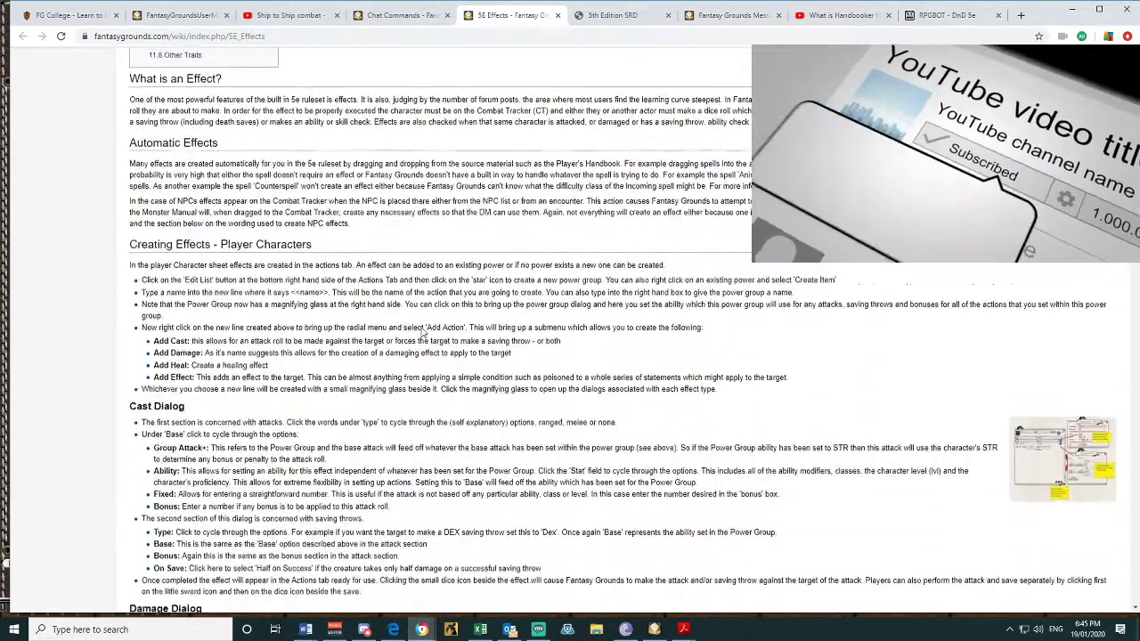
pyautogui.scroll(8, 563, 300)
pyautogui.scroll(-3, 564, 300)
pyautogui.scroll(3, 564, 300)
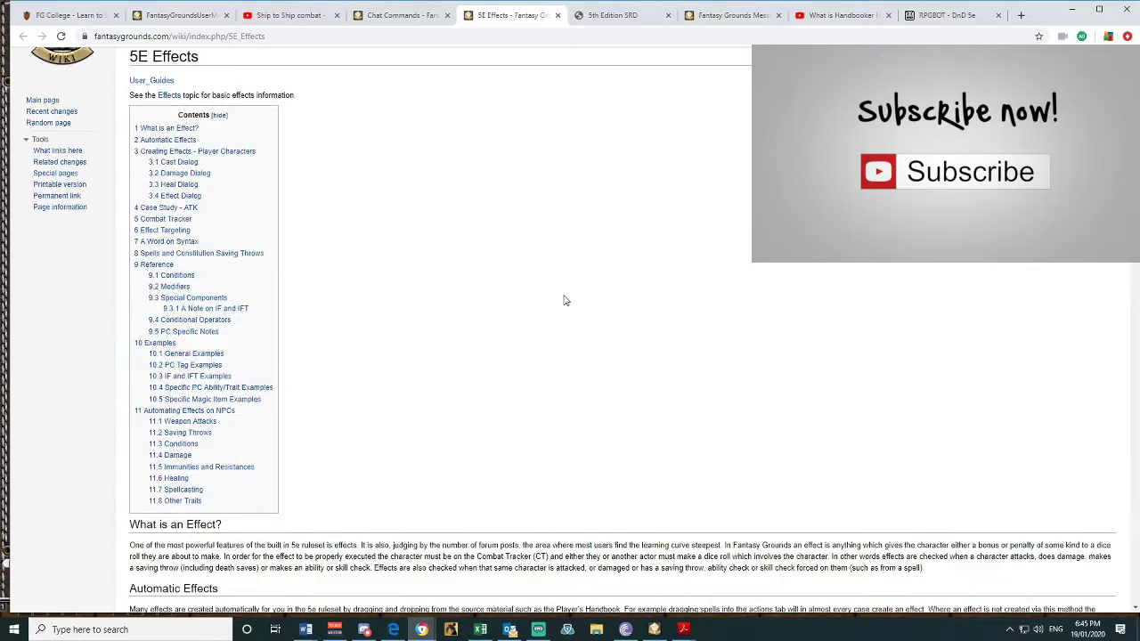
pyautogui.scroll(-10, 564, 301)
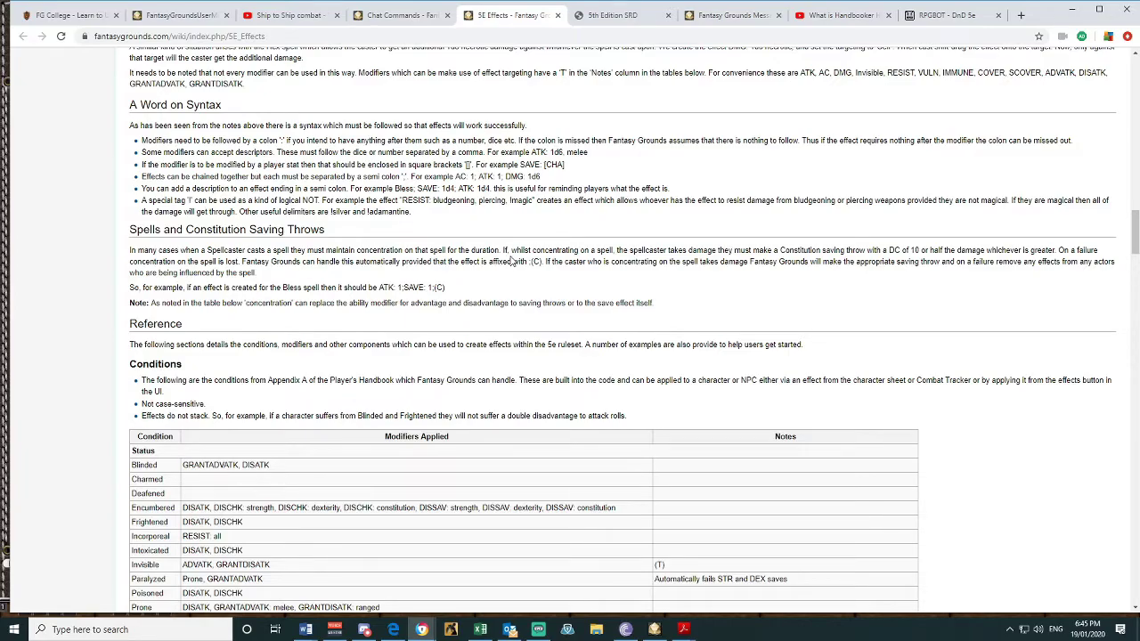
pyautogui.scroll(-2, 514, 259)
pyautogui.scroll(1, 514, 261)
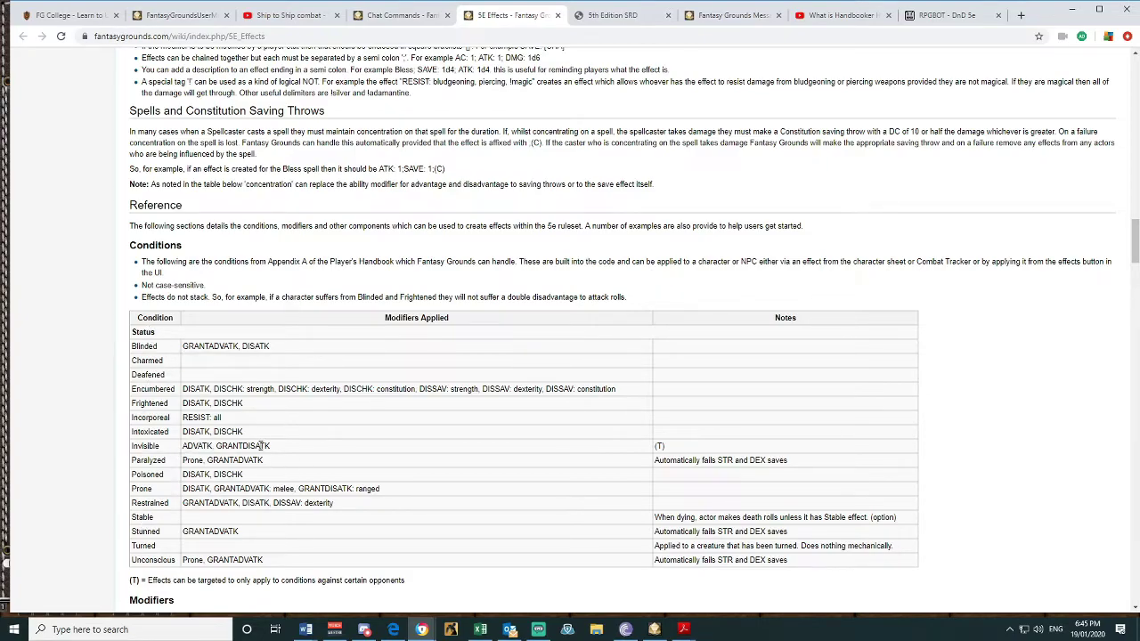
# - Copy the Invisible modifiers ADVATK, GRANTDISATK and return to Fantasy Grounds
pyautogui.moveTo(272, 451); pyautogui.dragTo(182, 453)
pyautogui.rightClick(185, 446)
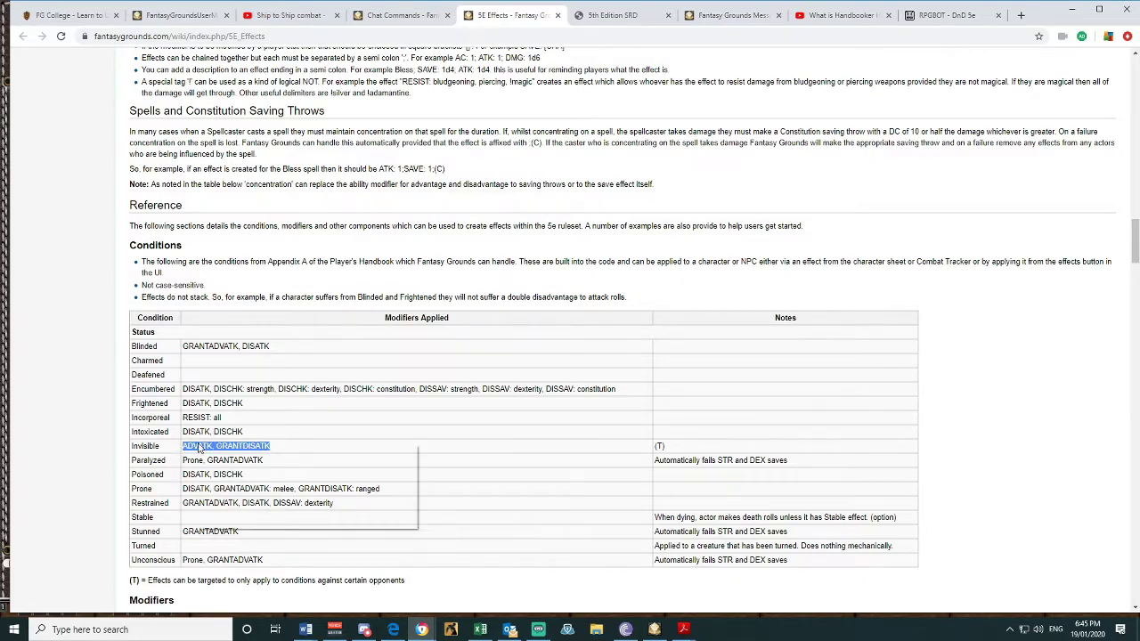
pyautogui.click(231, 458)
pyautogui.click(655, 630)
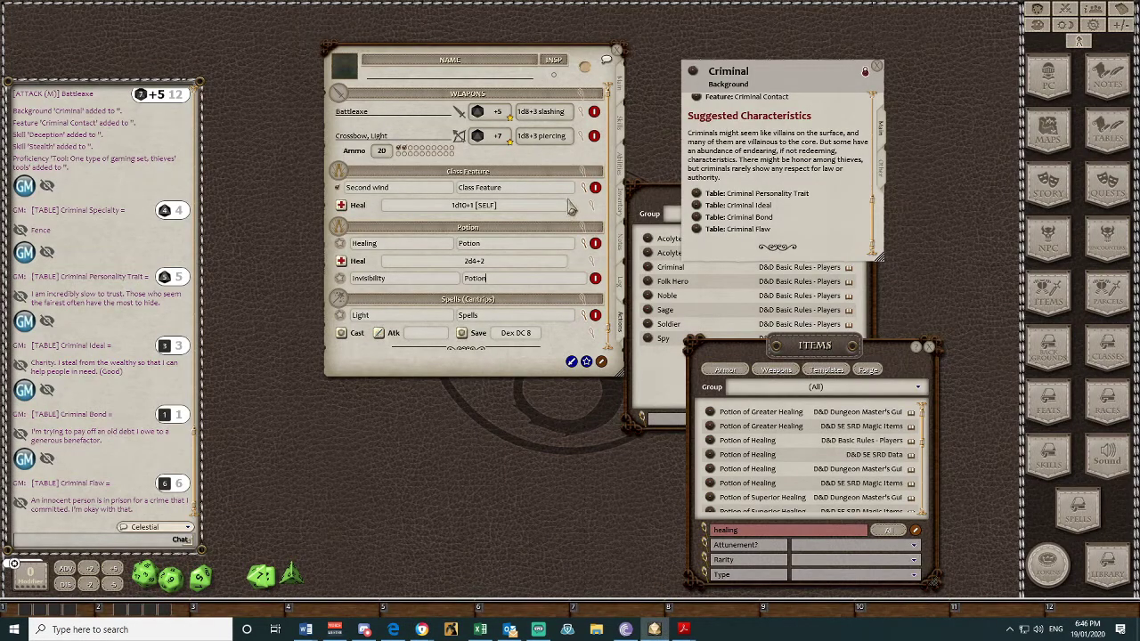
# - Add an effect action to Invisibility with modifiers ADVATK, GRANTDISATK
pyautogui.rightClick(499, 277)
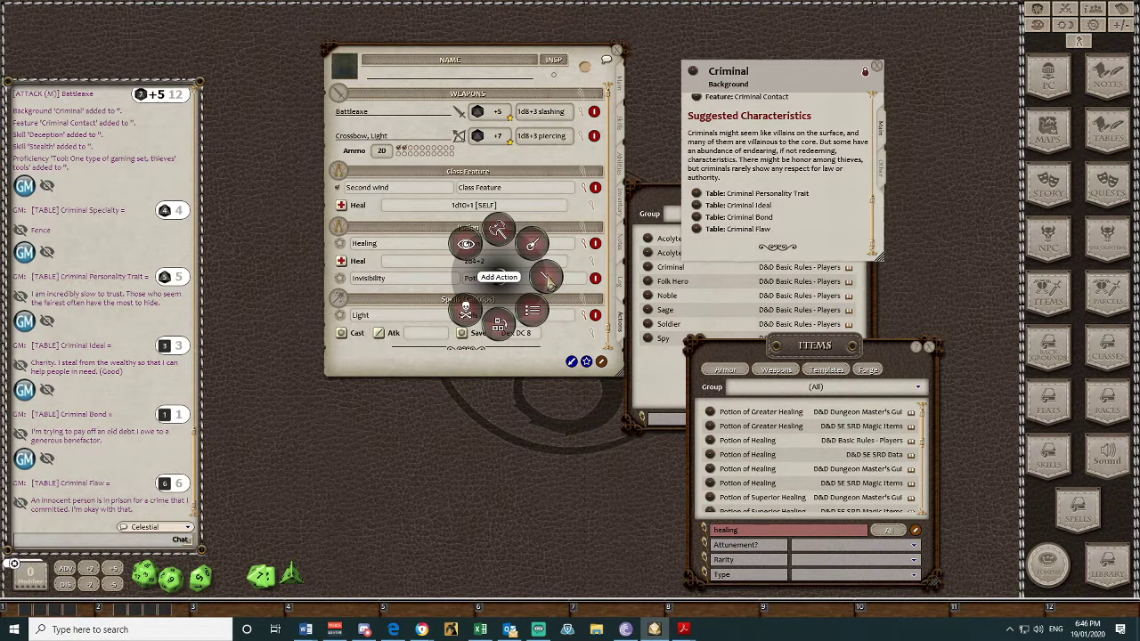
pyautogui.click(549, 278)
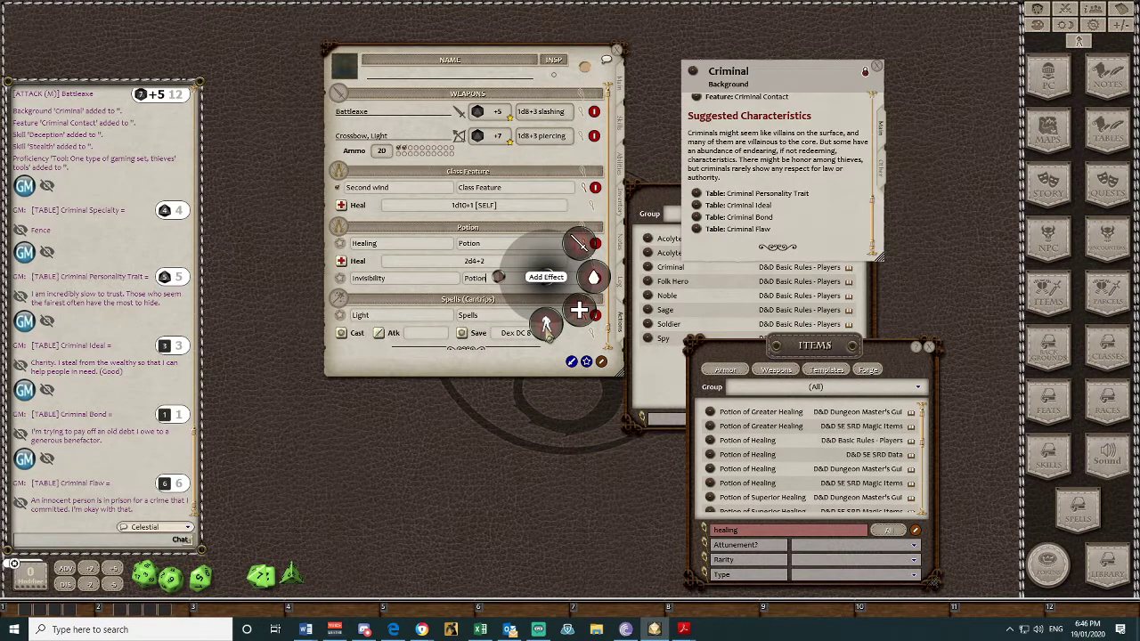
pyautogui.click(546, 325)
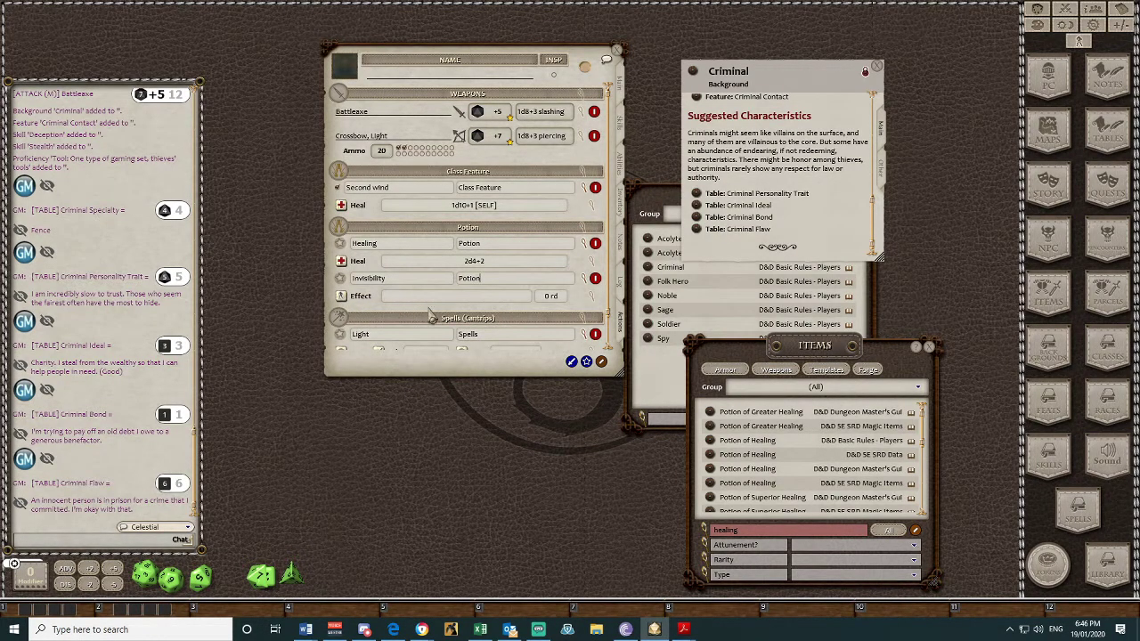
pyautogui.click(591, 298)
pyautogui.click(487, 282)
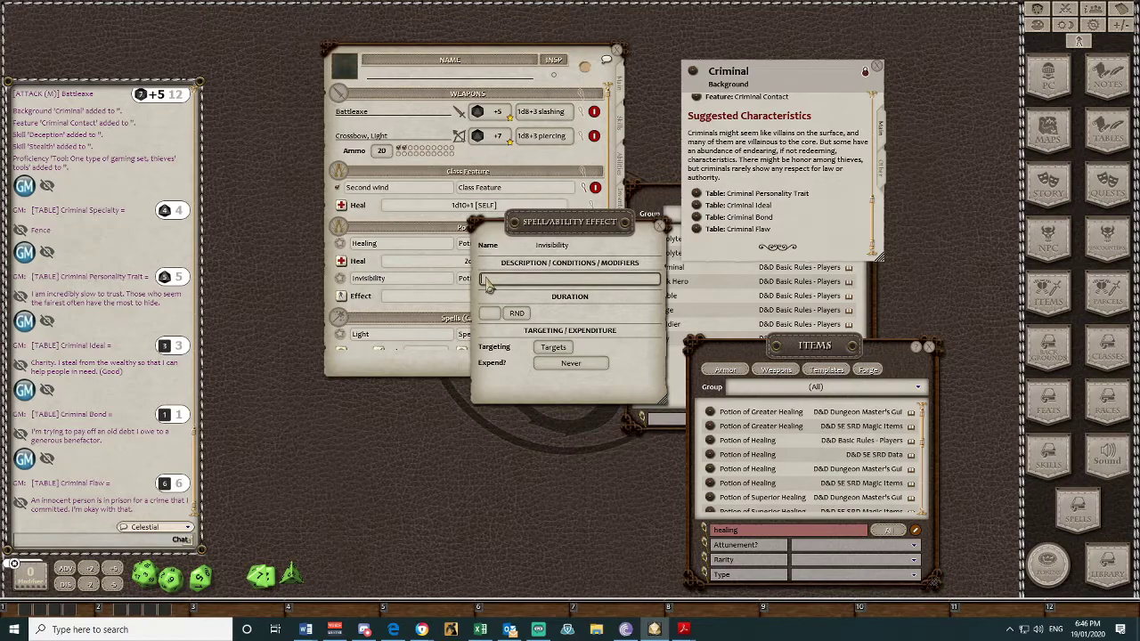
pyautogui.write('ADVATK, GRANTDISATK')
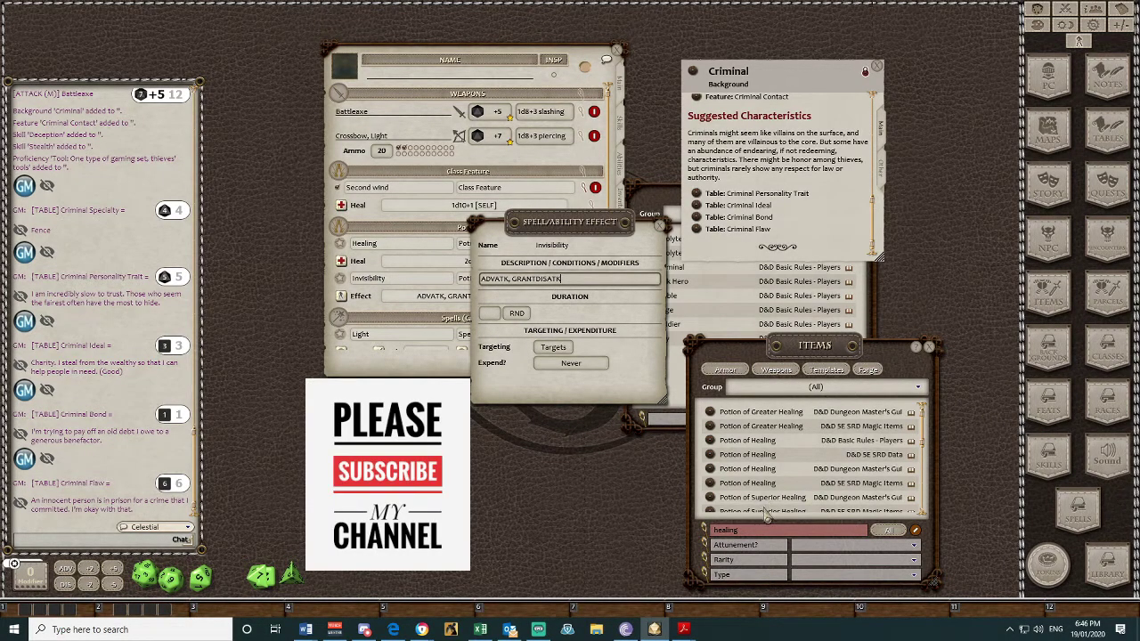
# - Search the items for 'invis' and check the Potion of Invisibility description
pyautogui.doubleClick(740, 531)
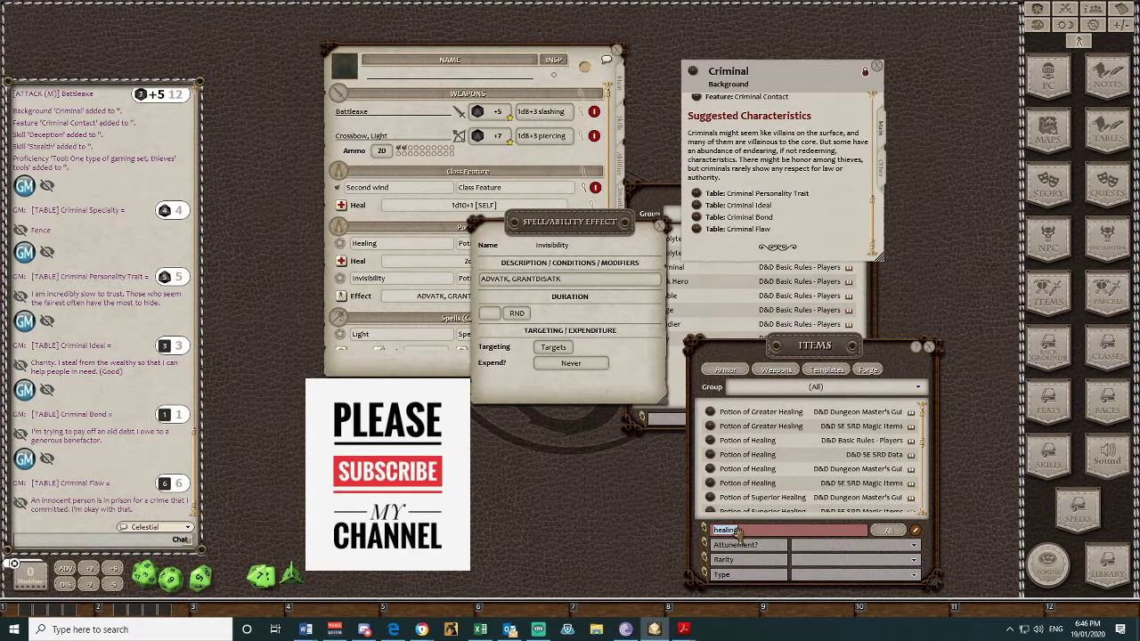
pyautogui.write('invis')
pyautogui.click(710, 440)
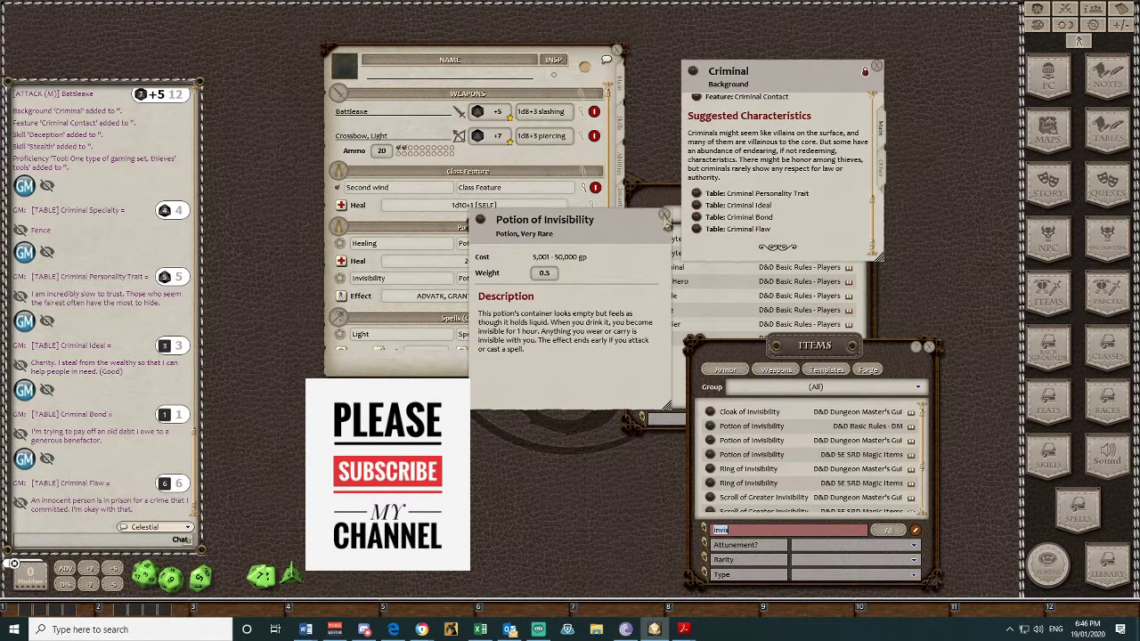
pyautogui.click(664, 219)
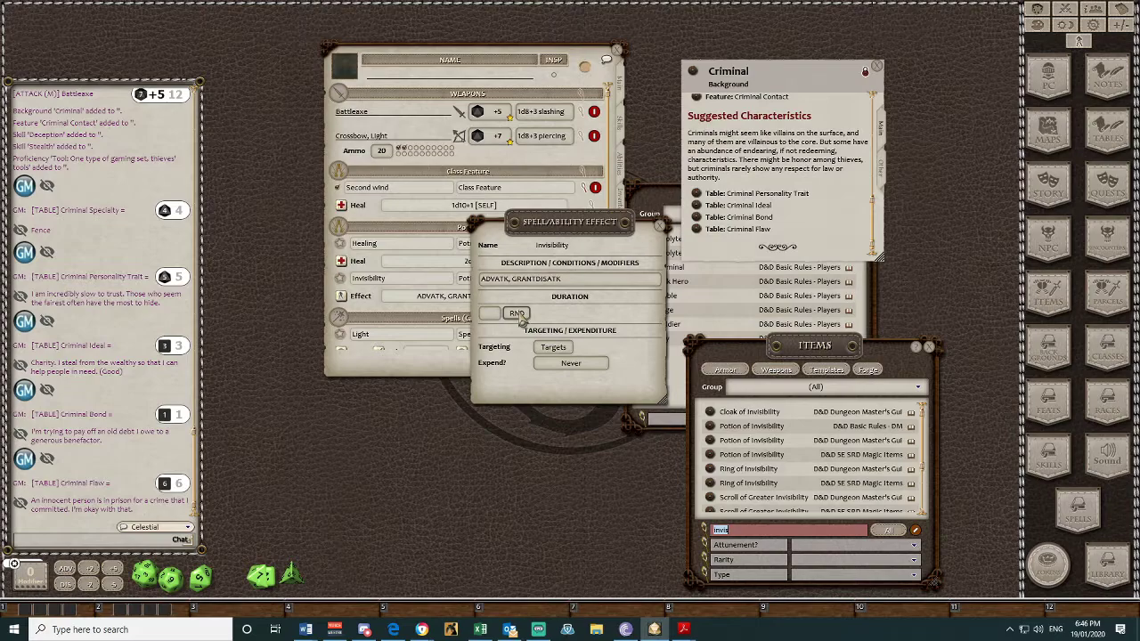
# - Set the Invisibility effect to last 1 hour and target Self, then close its details
pyautogui.click(522, 321)
pyautogui.click(522, 321)
pyautogui.click(493, 313)
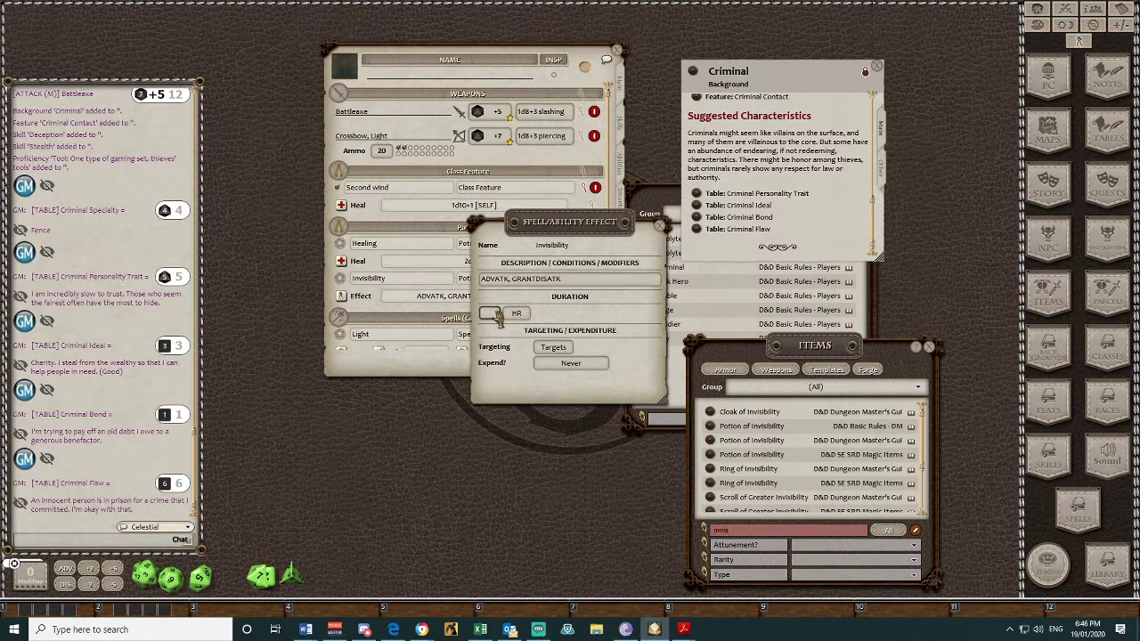
pyautogui.write('1')
pyautogui.click(561, 350)
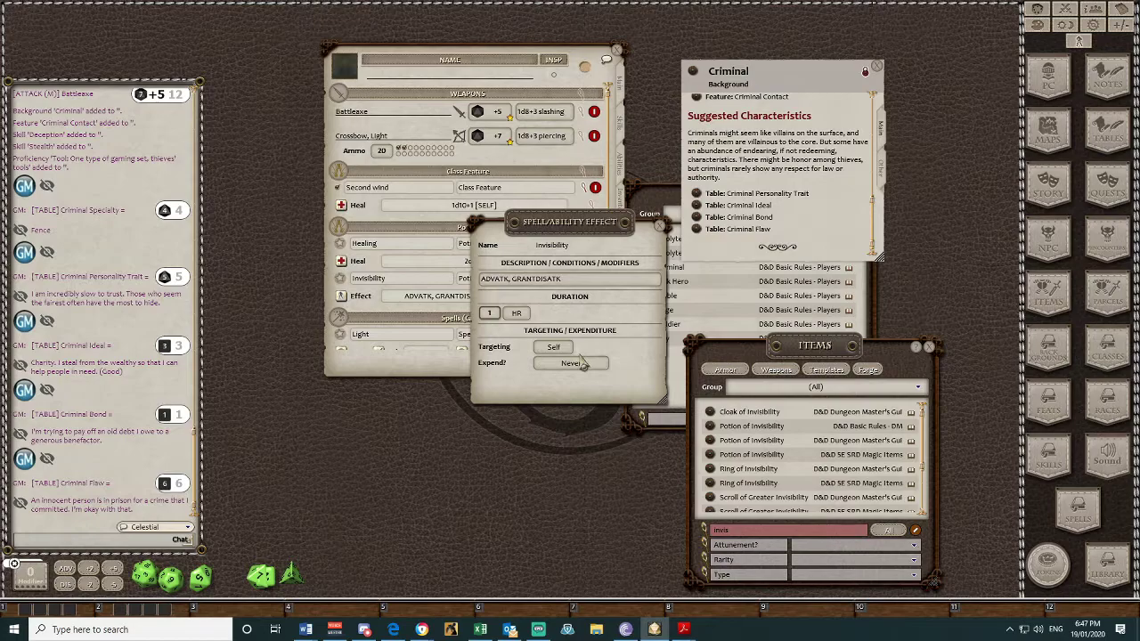
pyautogui.click(342, 300)
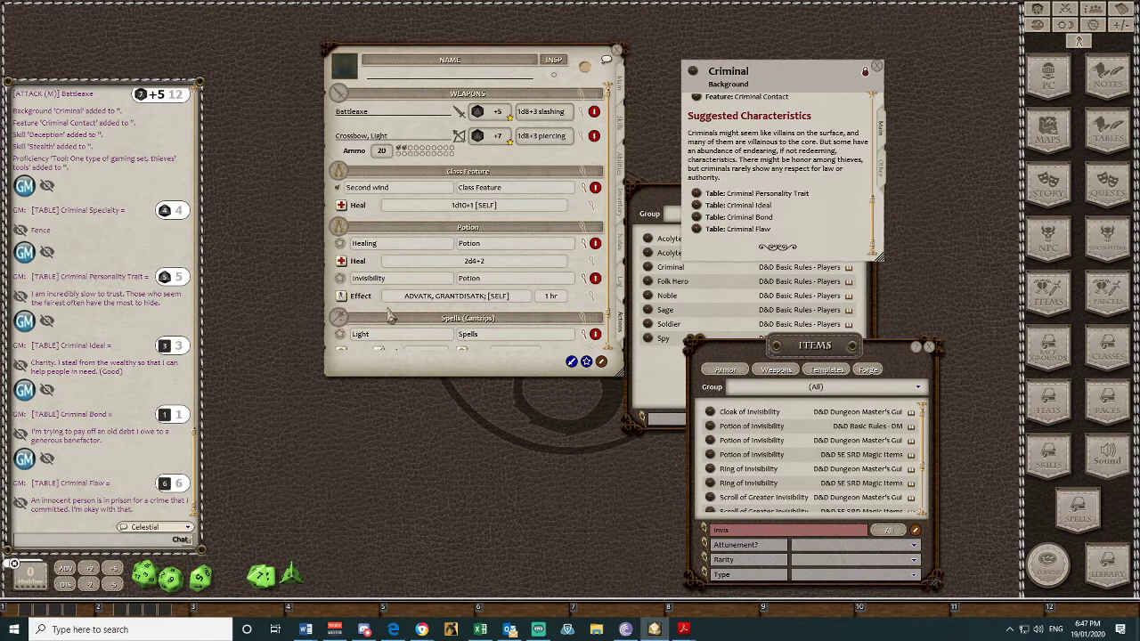